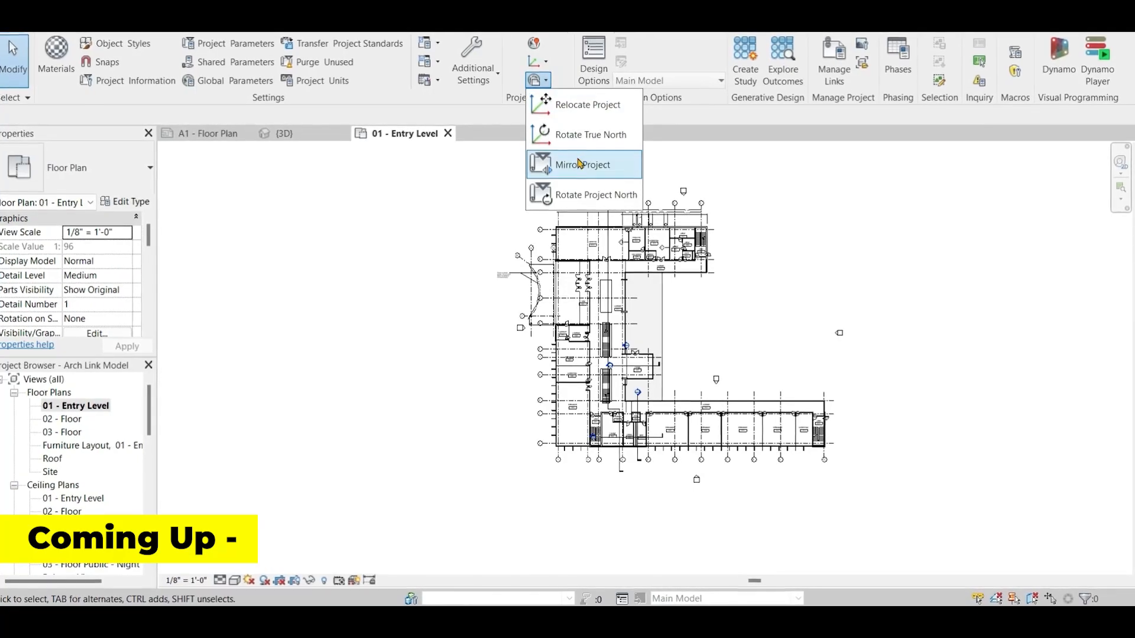
{"action": "left_click", "coordinate": [579, 164]}
{"action": "left_click", "coordinate": [399, 234]}
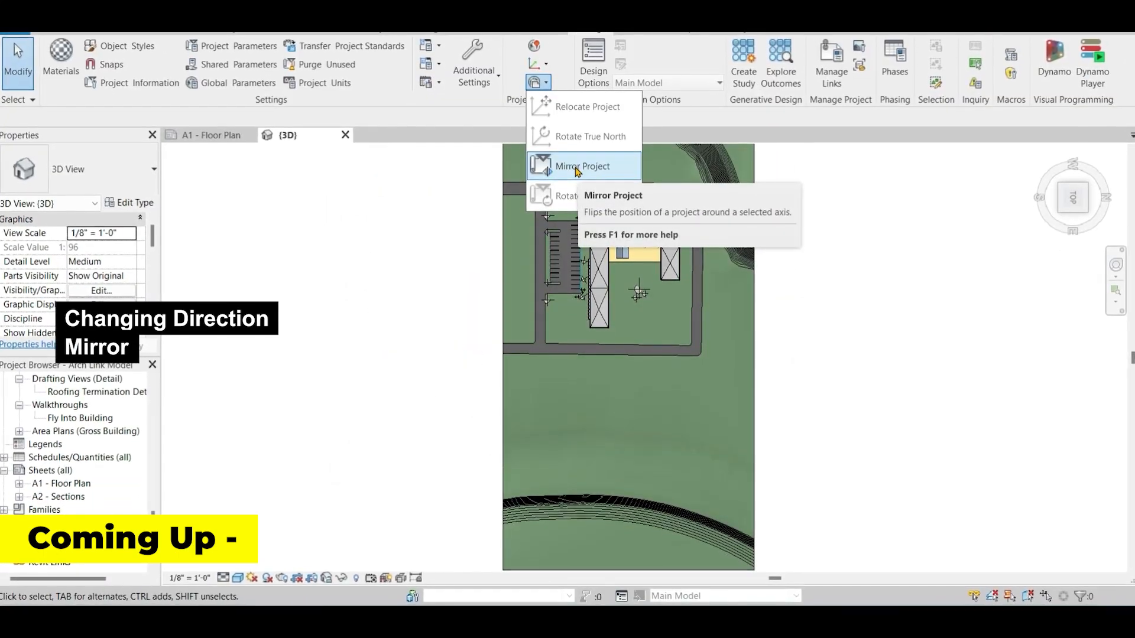
{"action": "left_click", "coordinate": [576, 167]}
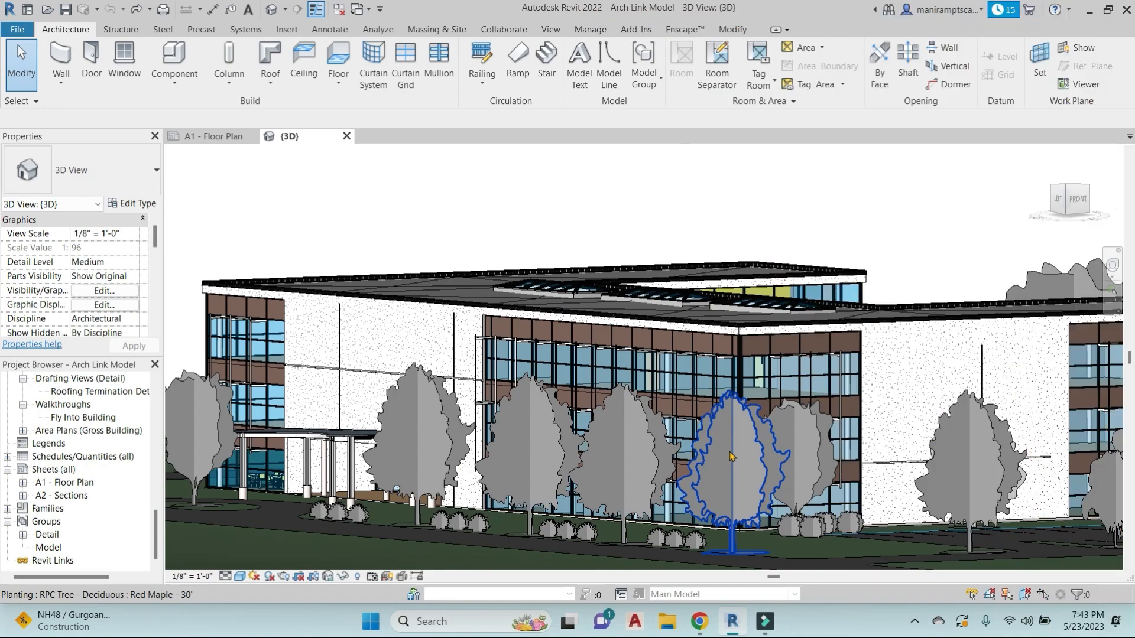
Place a Desk 60" x 30" component on the open ground near the group of trees beside the building.
{"action": "middle_click_drag", "start_coordinate": [758, 216], "coordinate": [555, 266], "text": "shift"}
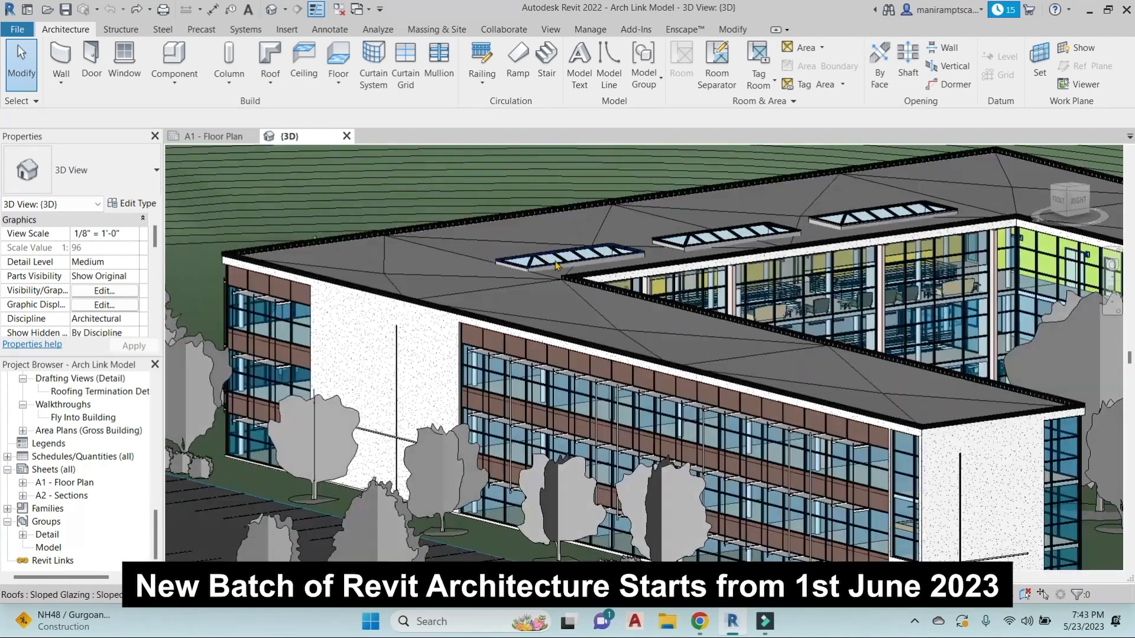
{"action": "scroll", "coordinate": [555, 265], "scroll_direction": "down", "scroll_amount": 4}
{"action": "middle_click_drag", "start_coordinate": [709, 313], "coordinate": [625, 406]}
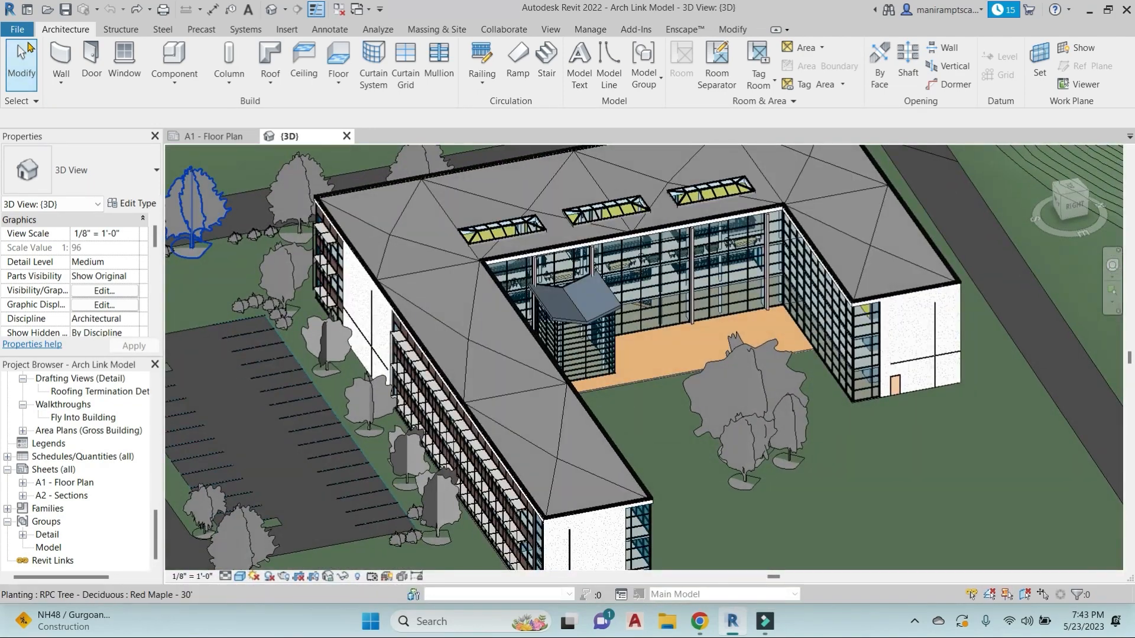
{"action": "left_click", "coordinate": [174, 62]}
{"action": "scroll", "coordinate": [820, 383], "scroll_direction": "up", "scroll_amount": 5}
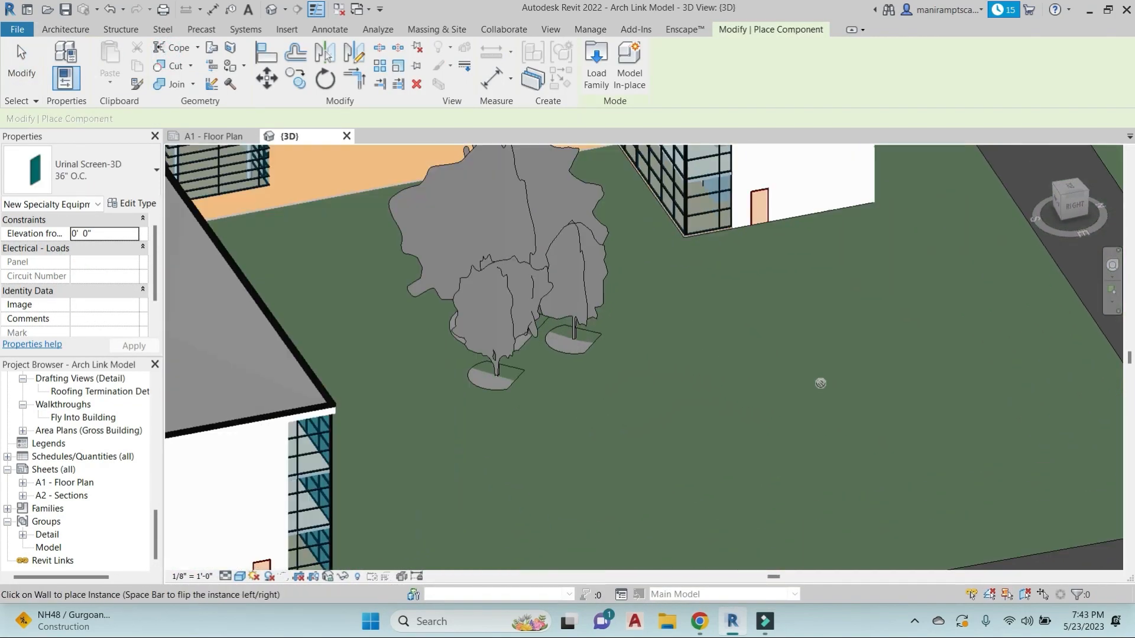
{"action": "scroll", "coordinate": [821, 383], "scroll_direction": "up", "scroll_amount": 1}
{"action": "left_click", "coordinate": [139, 175]}
{"action": "scroll", "coordinate": [82, 300], "scroll_direction": "up", "scroll_amount": 5}
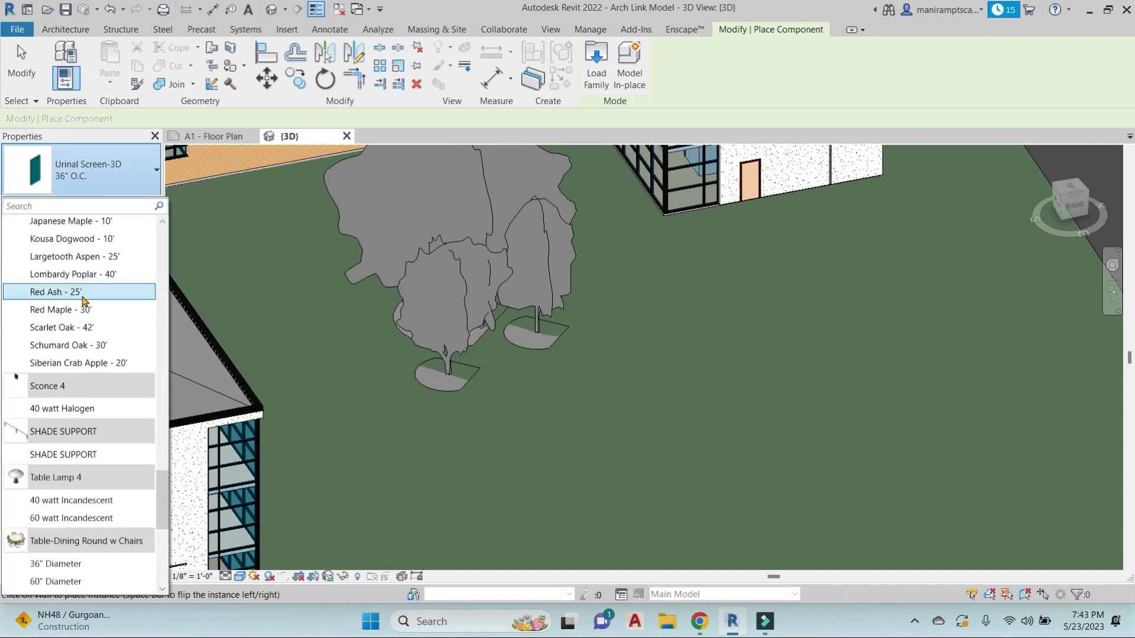
{"action": "scroll", "coordinate": [90, 407], "scroll_direction": "up", "scroll_amount": 3}
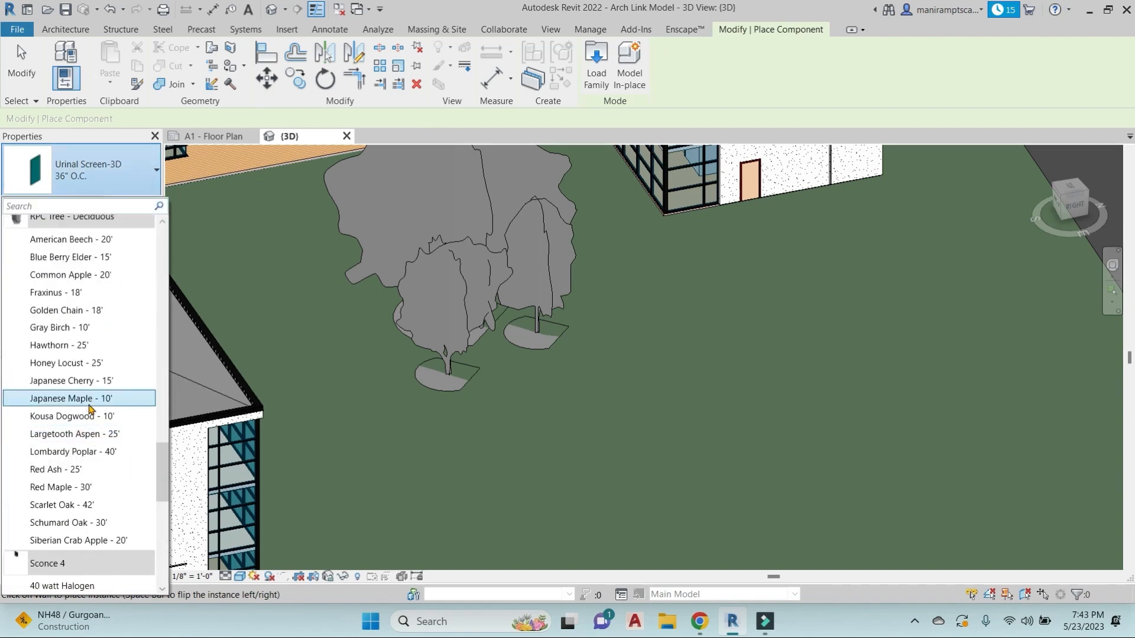
{"action": "scroll", "coordinate": [91, 406], "scroll_direction": "up", "scroll_amount": 12}
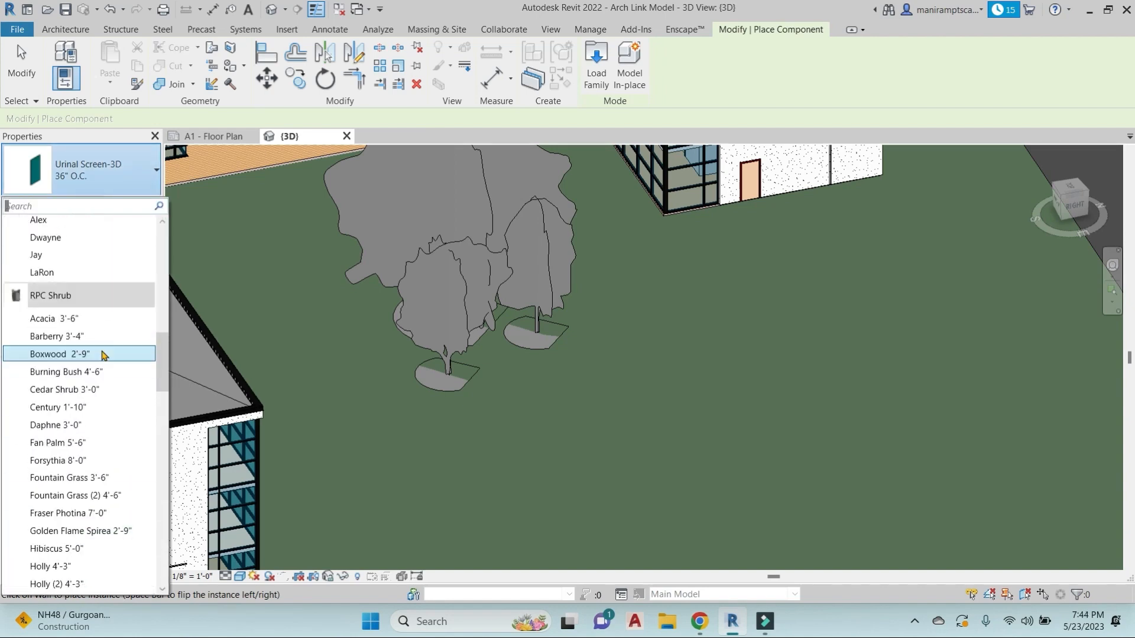
{"action": "scroll", "coordinate": [102, 354], "scroll_direction": "up", "scroll_amount": 15}
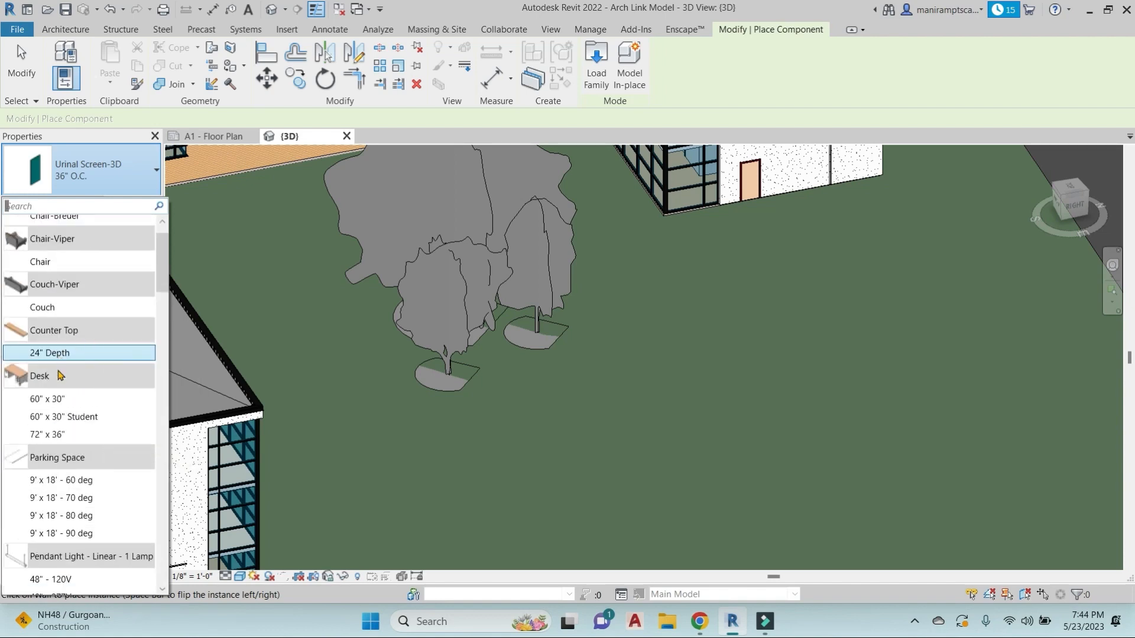
{"action": "left_click", "coordinate": [47, 399]}
{"action": "scroll", "coordinate": [743, 371], "scroll_direction": "up", "scroll_amount": 2}
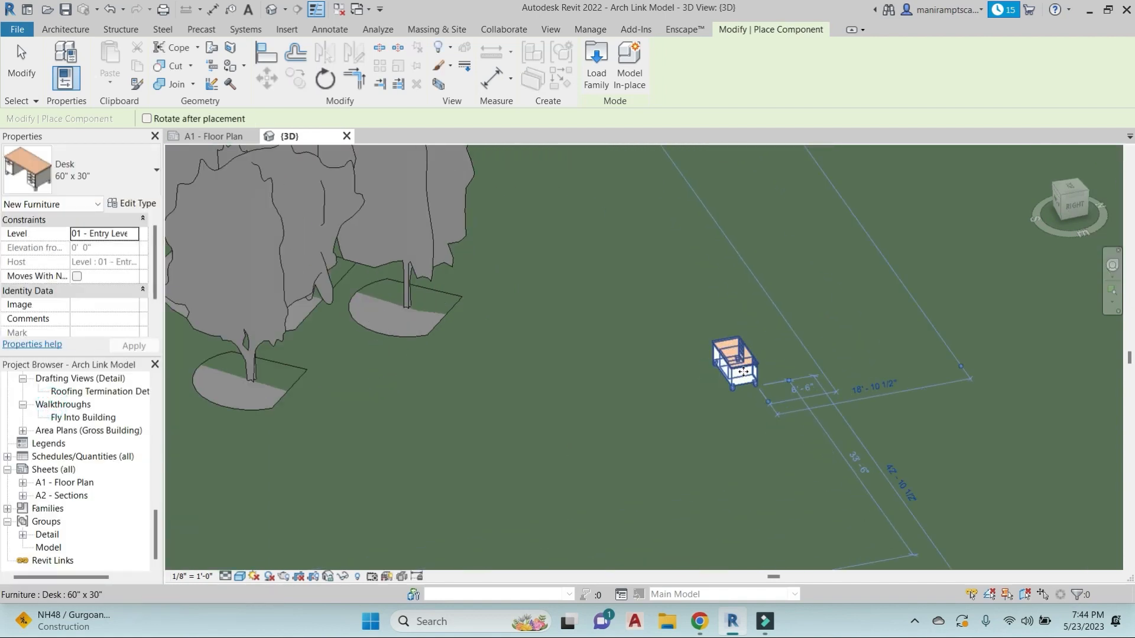
{"action": "scroll", "coordinate": [744, 371], "scroll_direction": "up", "scroll_amount": 2}
{"action": "left_click", "coordinate": [743, 372]}
{"action": "key", "text": "Escape"}
{"action": "key", "text": "Escape"}
Rotate the placed desk by 90 degrees about its centre in the top view.
{"action": "left_click", "coordinate": [754, 362]}
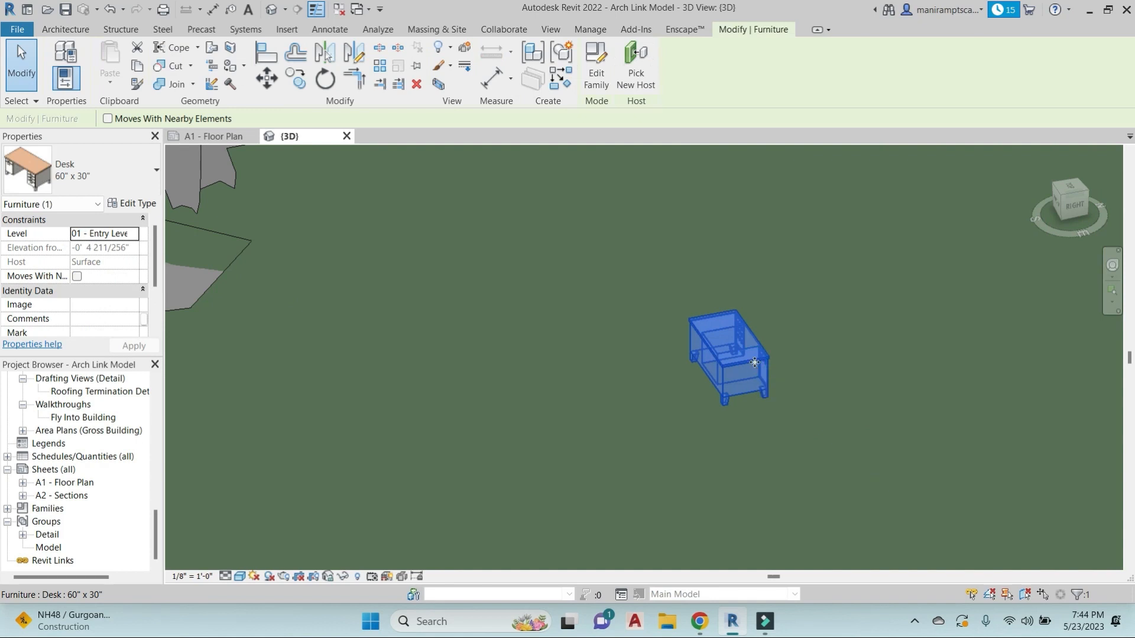
{"action": "key", "text": "r"}
{"action": "key", "text": "o"}
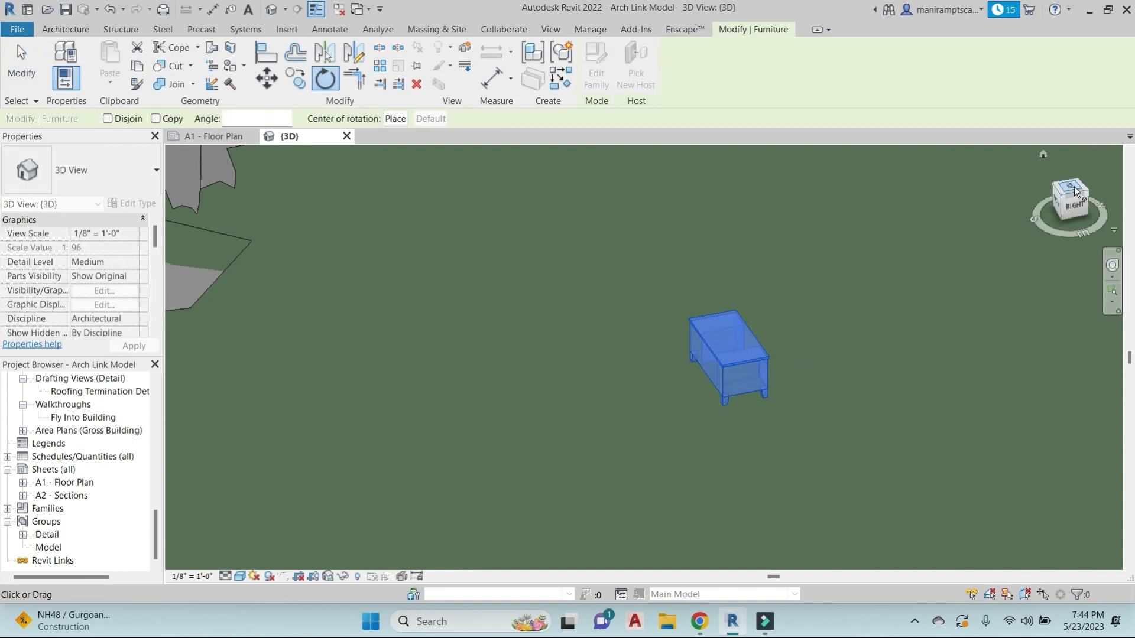
{"action": "left_click", "coordinate": [1075, 191]}
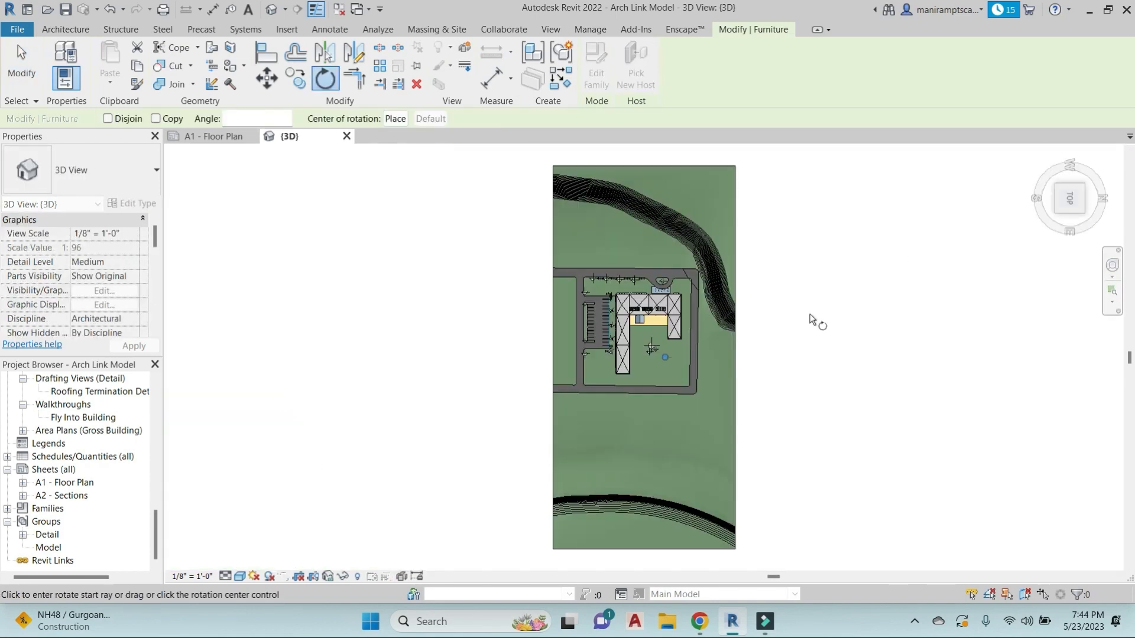
{"action": "scroll", "coordinate": [657, 357], "scroll_direction": "up", "scroll_amount": 6}
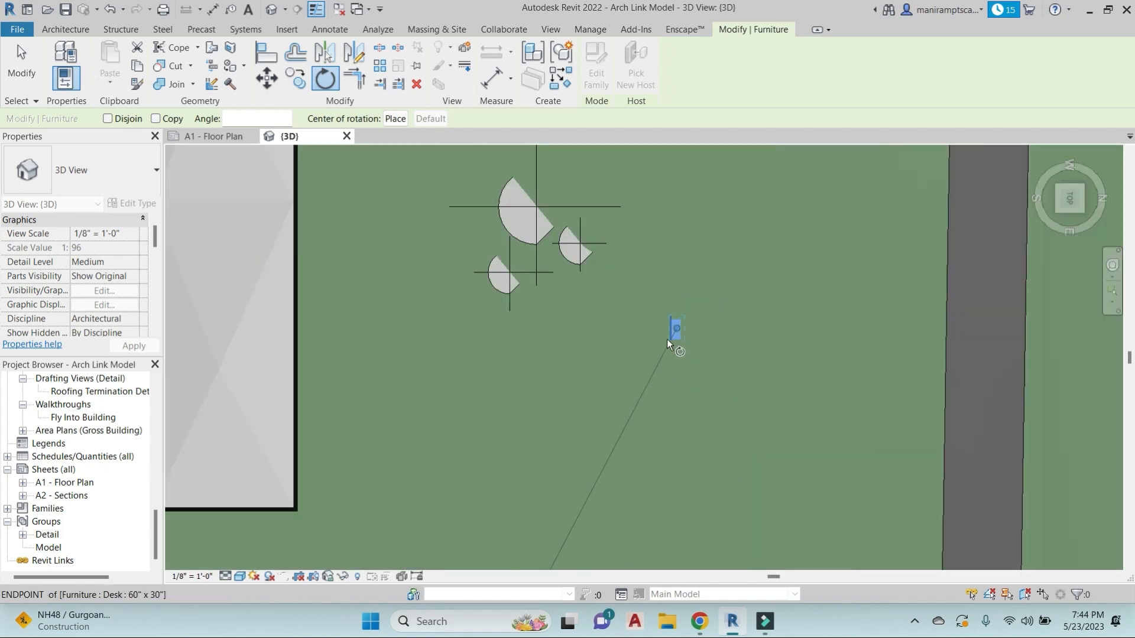
{"action": "scroll", "coordinate": [668, 340], "scroll_direction": "up", "scroll_amount": 4}
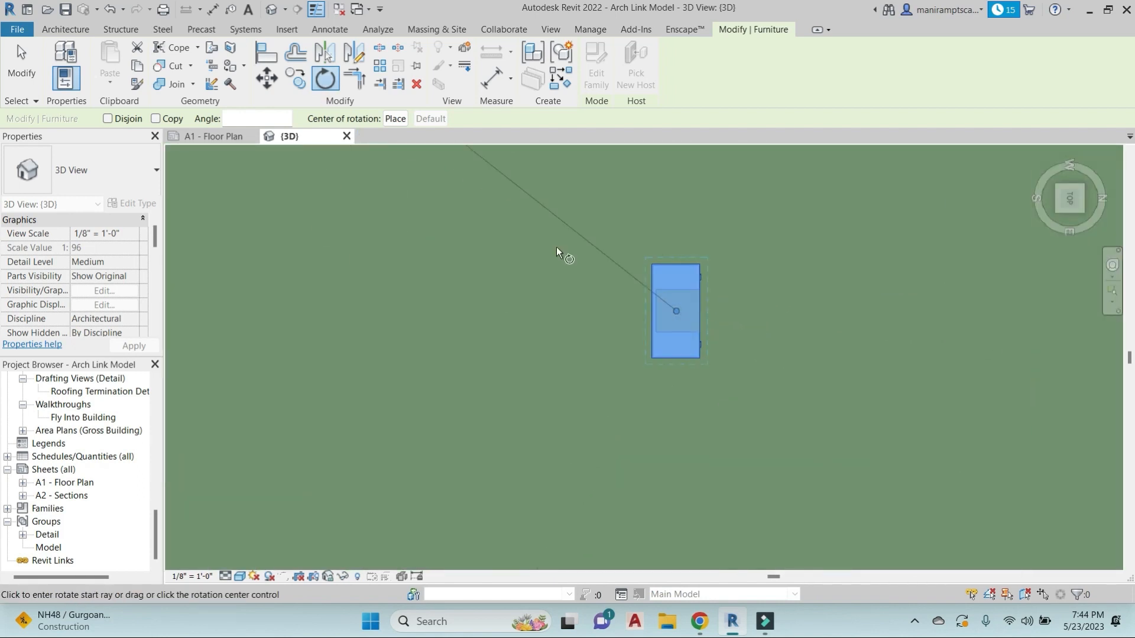
{"action": "left_click", "coordinate": [750, 312]}
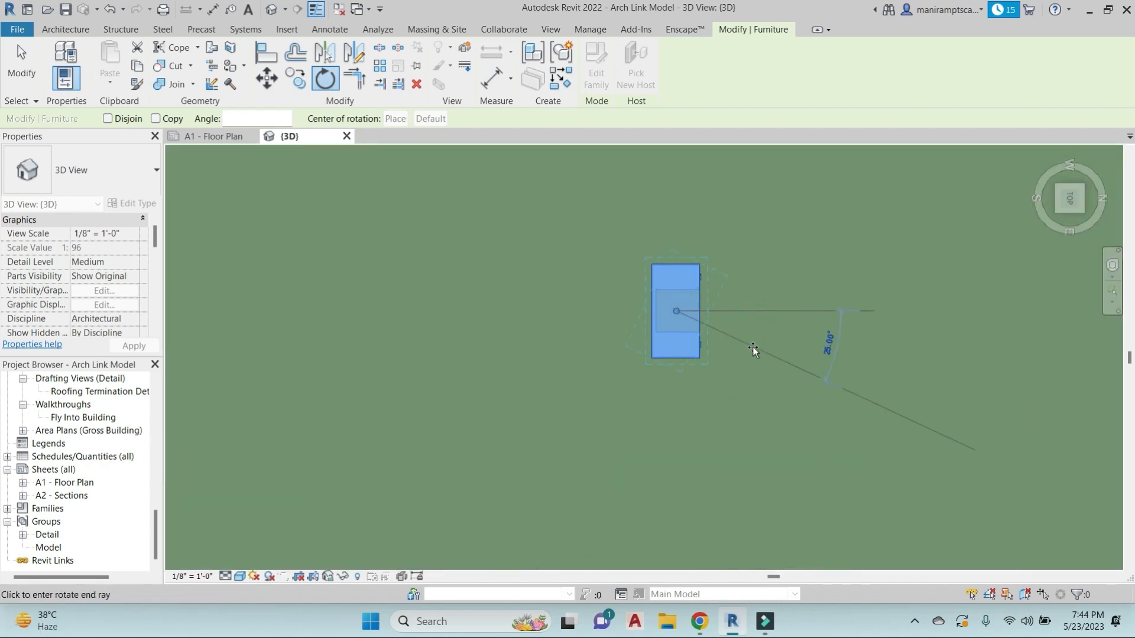
{"action": "type", "text": "90"}
{"action": "key", "text": "Return"}
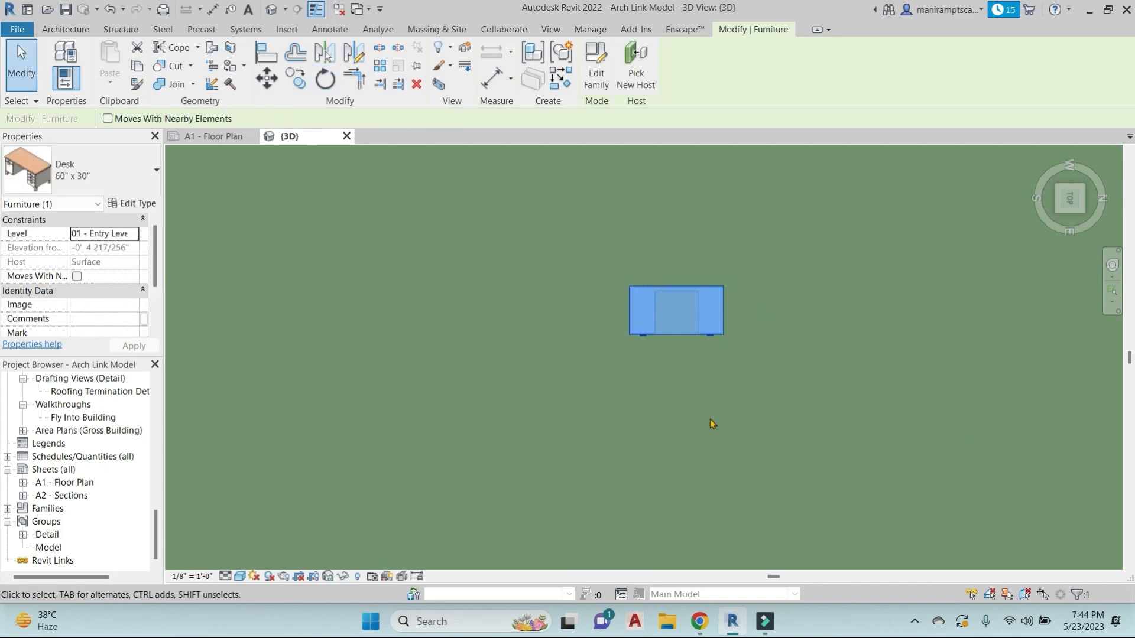
Rotate the whole building together with its roads, parking area, trees and desk by 90 degrees, accepting the warnings.
{"action": "scroll", "coordinate": [781, 329], "scroll_direction": "down", "scroll_amount": 6}
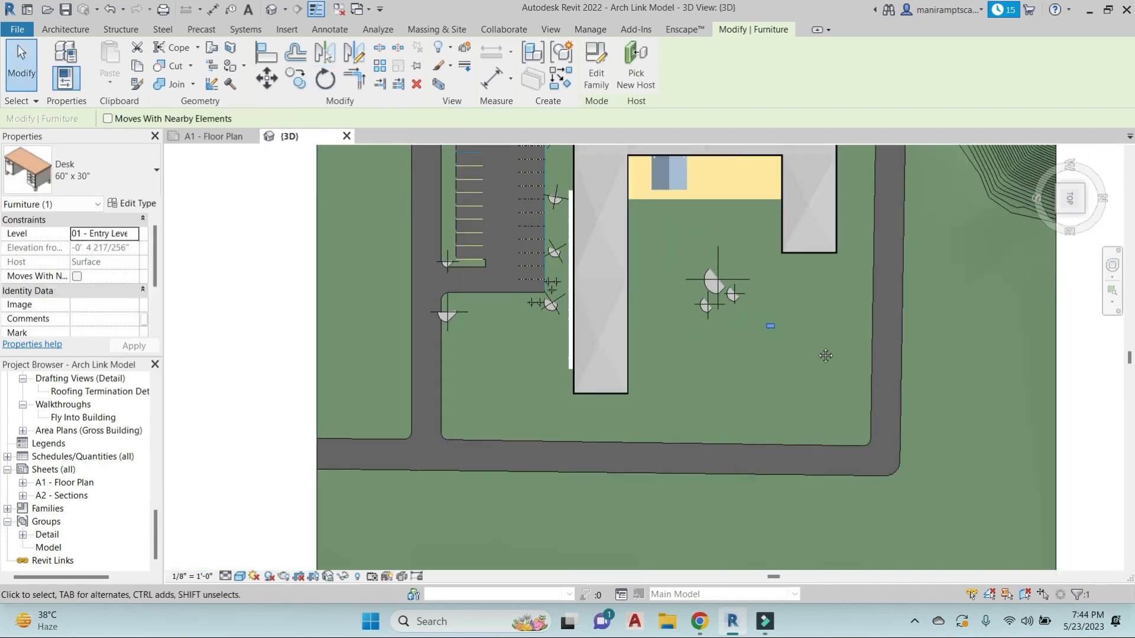
{"action": "scroll", "coordinate": [826, 355], "scroll_direction": "down", "scroll_amount": 4}
{"action": "left_click", "coordinate": [449, 171]}
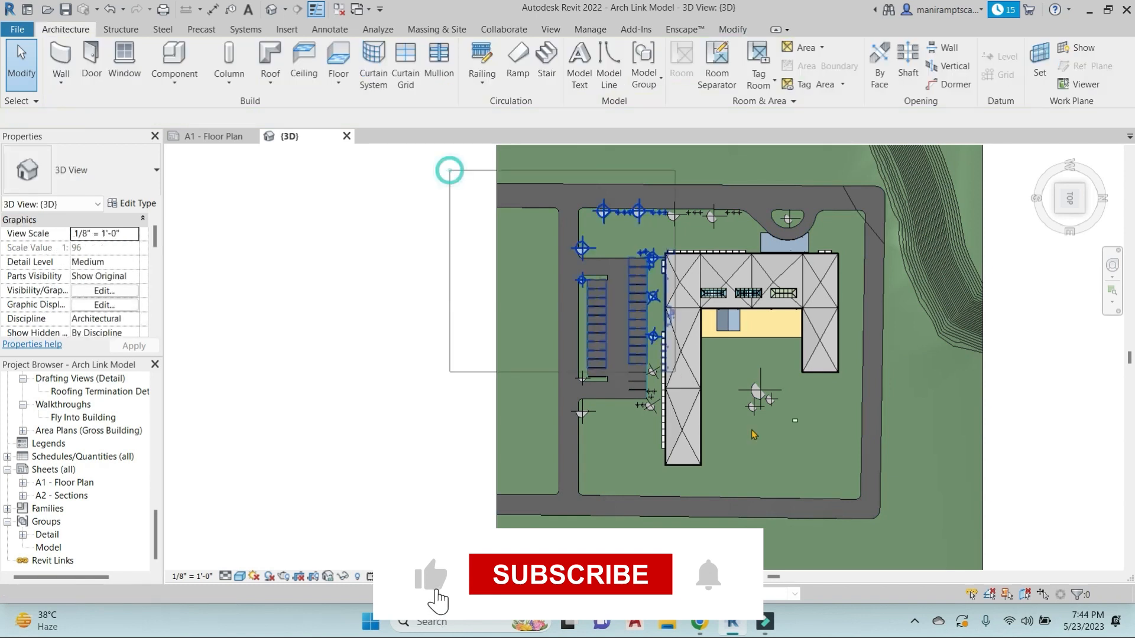
{"action": "left_click_drag", "start_coordinate": [754, 435], "coordinate": [895, 543]}
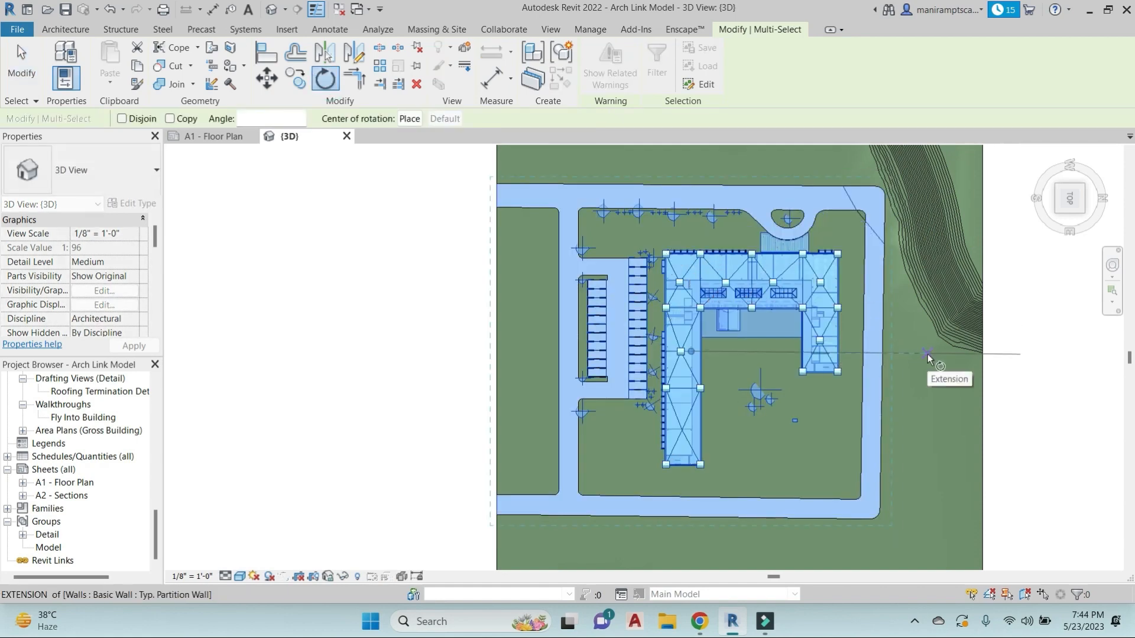
{"action": "left_click", "coordinate": [927, 354]}
{"action": "type", "text": "90"}
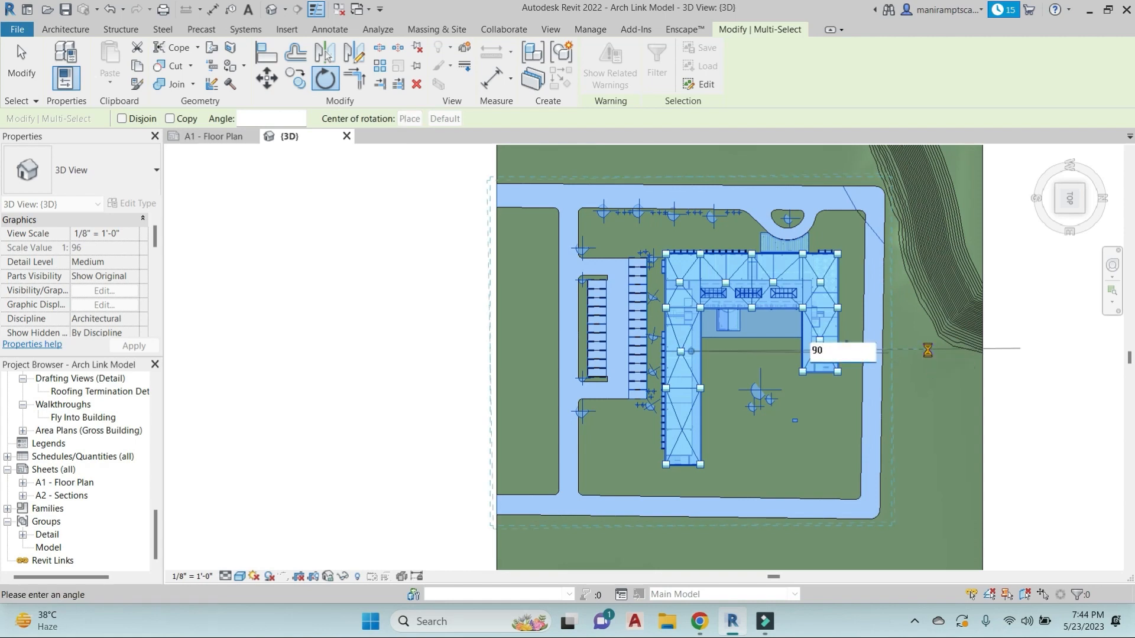
{"action": "key", "text": "Return"}
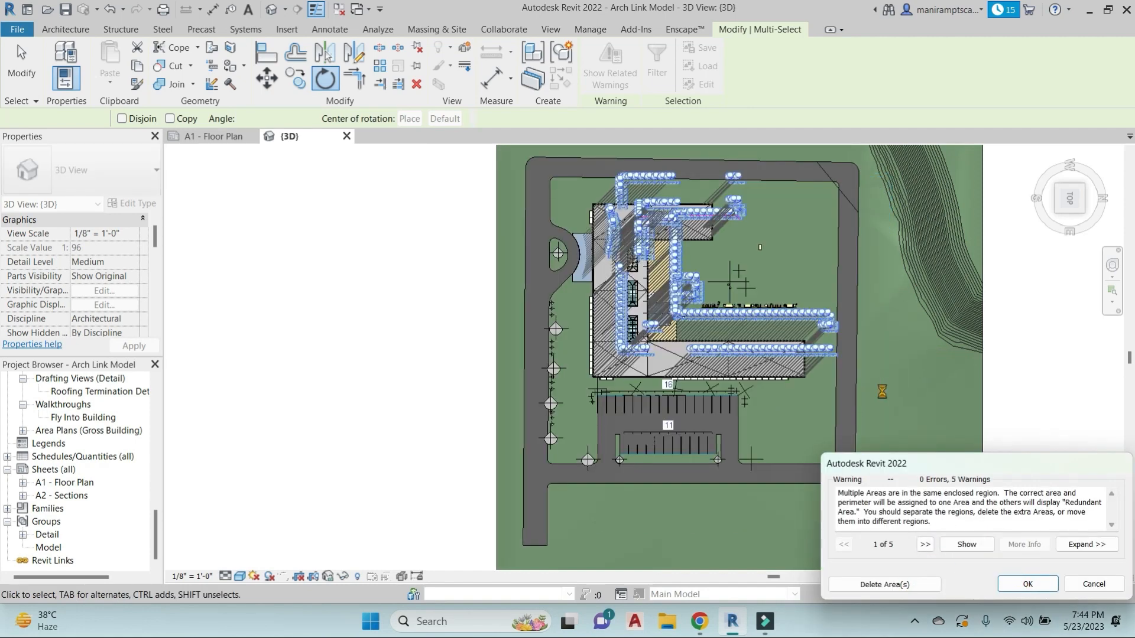
{"action": "key", "text": "Return"}
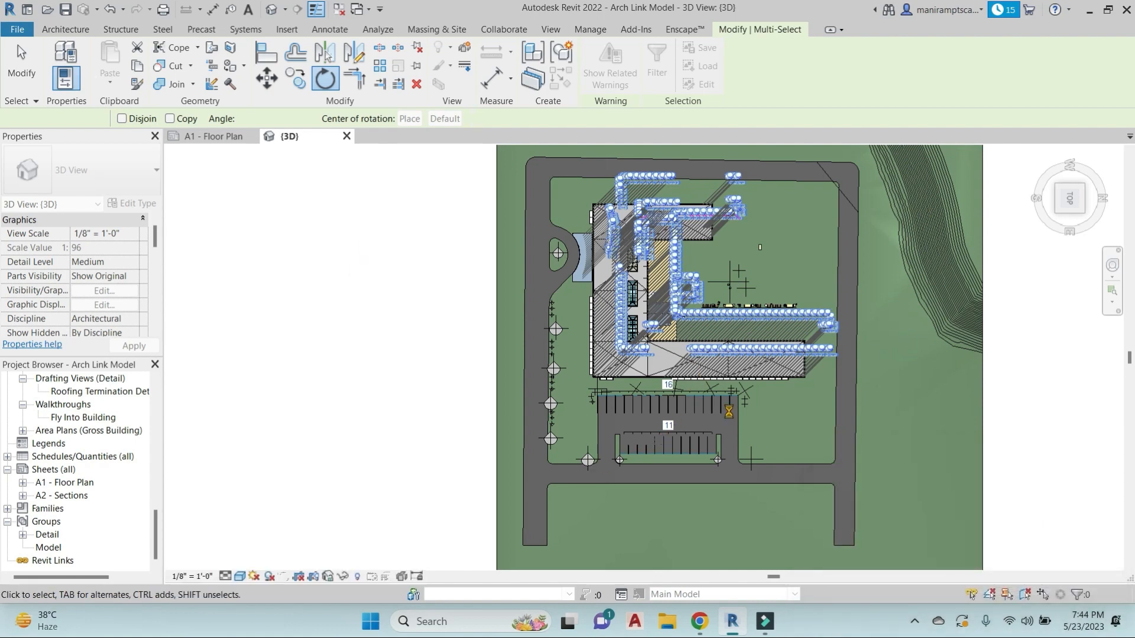
Examine the rotated building from several sides for displaced furniture, window shades and counter tops around the courtyard.
{"action": "middle_click_drag", "start_coordinate": [763, 445], "coordinate": [502, 243], "text": "shift"}
{"action": "scroll", "coordinate": [869, 396], "scroll_direction": "up", "scroll_amount": 9}
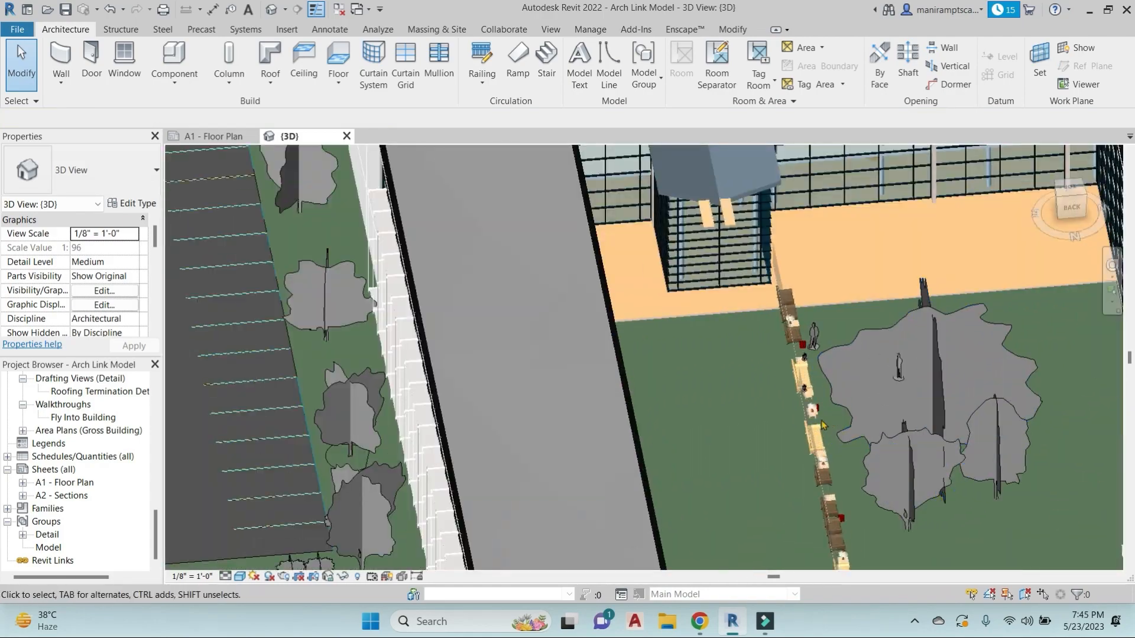
{"action": "scroll", "coordinate": [802, 385], "scroll_direction": "down", "scroll_amount": 7}
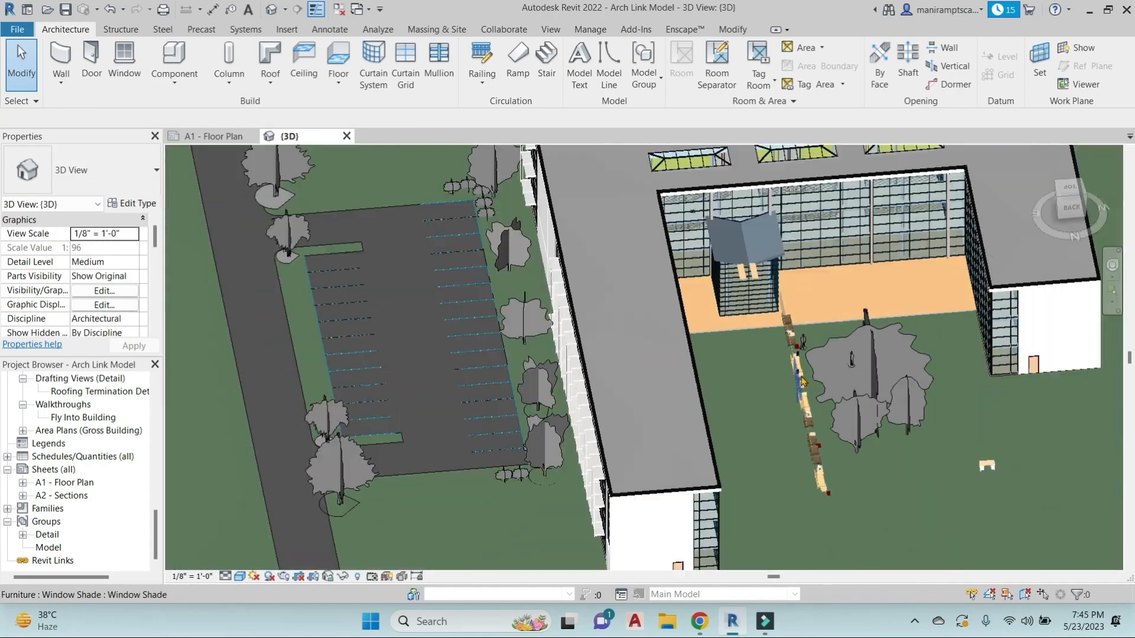
{"action": "middle_click_drag", "start_coordinate": [803, 384], "coordinate": [727, 361], "text": "shift"}
{"action": "scroll", "coordinate": [795, 424], "scroll_direction": "up", "scroll_amount": 7}
{"action": "scroll", "coordinate": [794, 424], "scroll_direction": "down", "scroll_amount": 2}
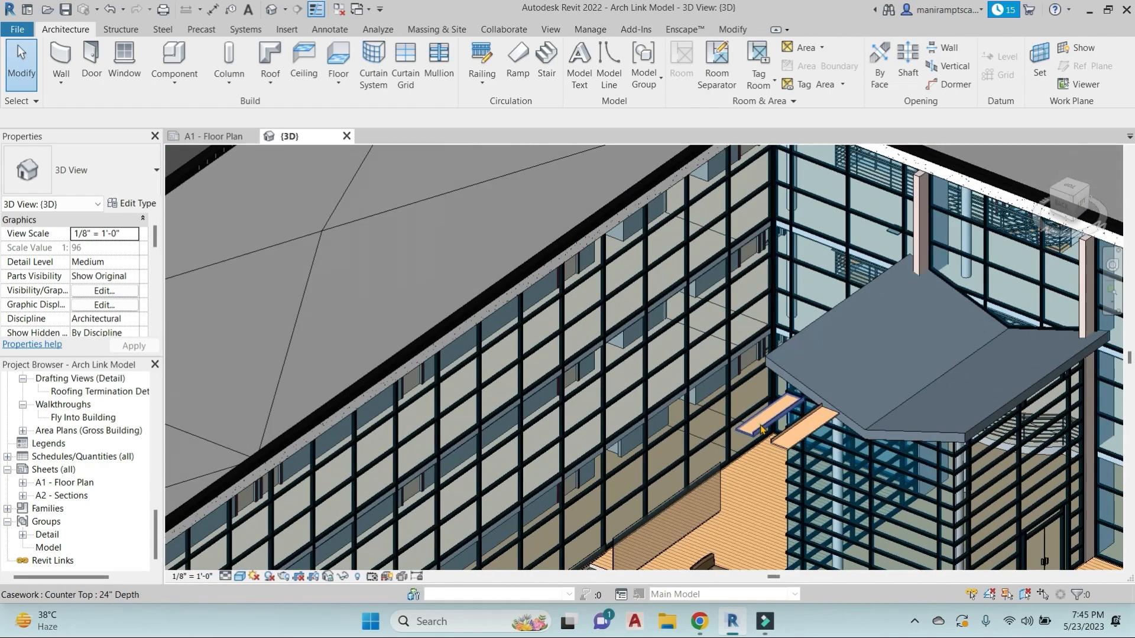
{"action": "left_click", "coordinate": [794, 425]}
{"action": "scroll", "coordinate": [722, 467], "scroll_direction": "down", "scroll_amount": 8}
{"action": "middle_click_drag", "start_coordinate": [721, 470], "coordinate": [712, 514], "text": "shift"}
{"action": "scroll", "coordinate": [711, 514], "scroll_direction": "up", "scroll_amount": 5}
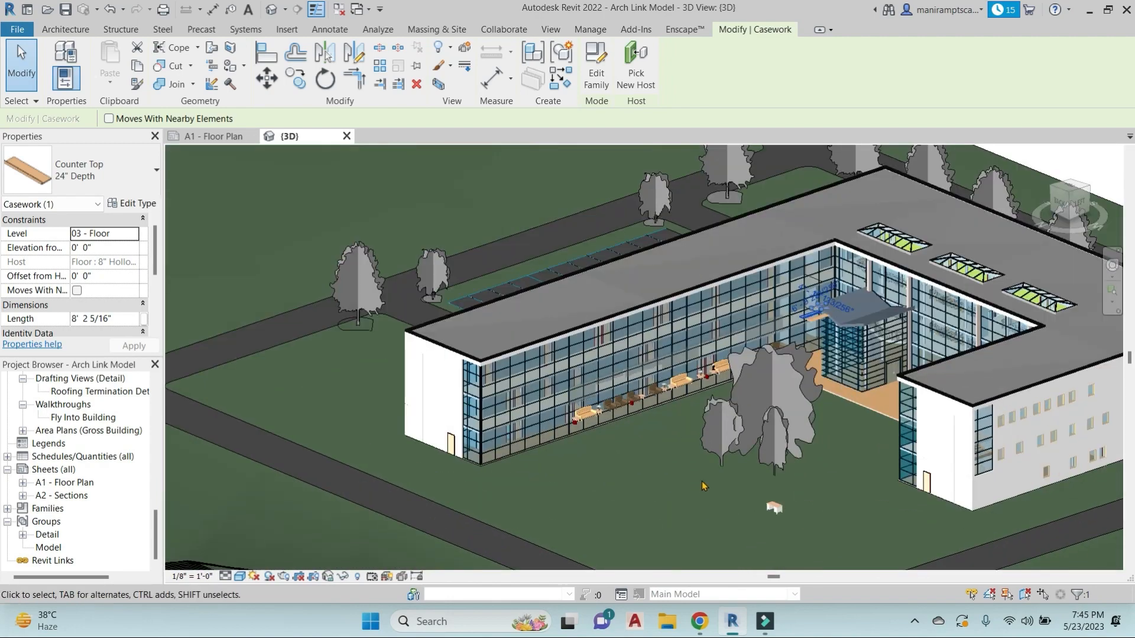
{"action": "scroll", "coordinate": [769, 506], "scroll_direction": "up", "scroll_amount": 5}
{"action": "scroll", "coordinate": [767, 343], "scroll_direction": "down", "scroll_amount": 10}
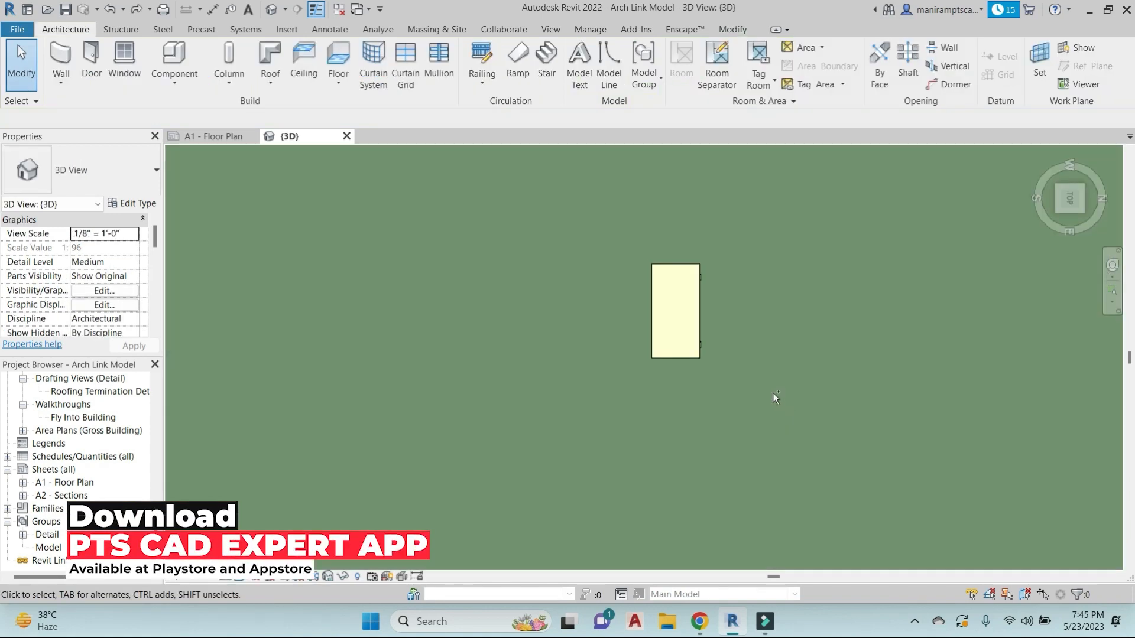
{"action": "scroll", "coordinate": [768, 388], "scroll_direction": "down", "scroll_amount": 10}
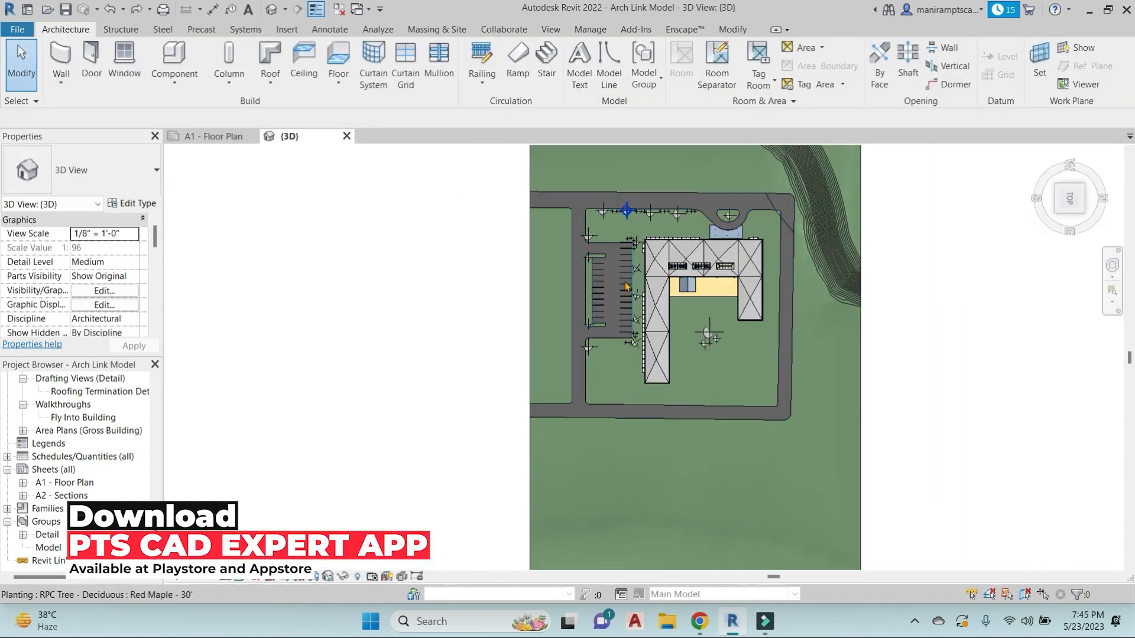
{"action": "scroll", "coordinate": [743, 346], "scroll_direction": "up", "scroll_amount": 8}
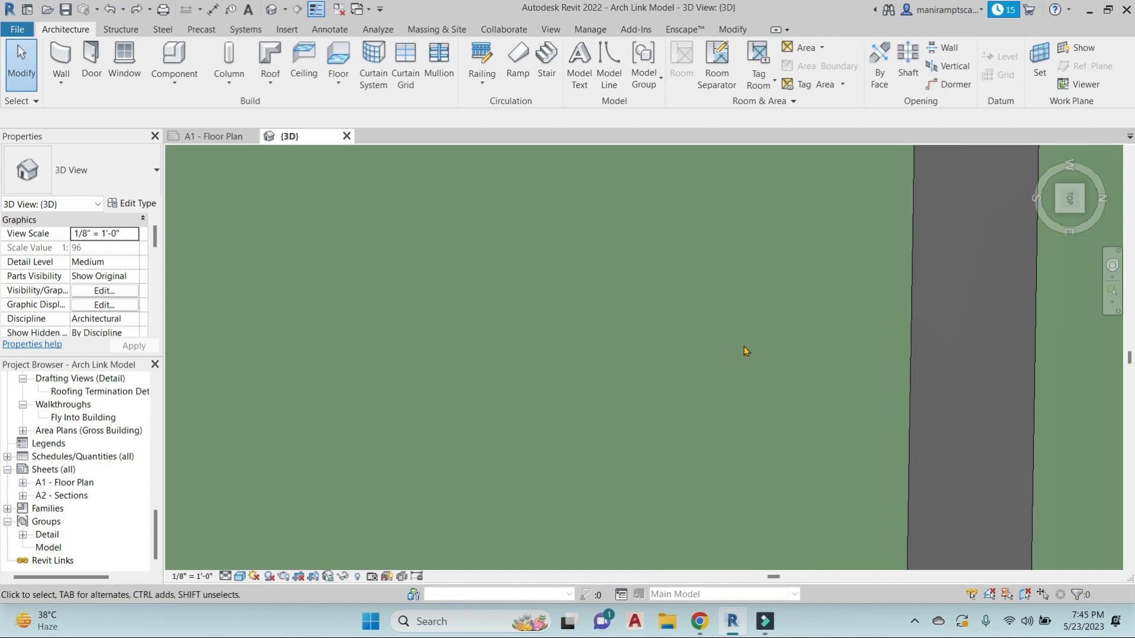
{"action": "scroll", "coordinate": [674, 324], "scroll_direction": "down", "scroll_amount": 8}
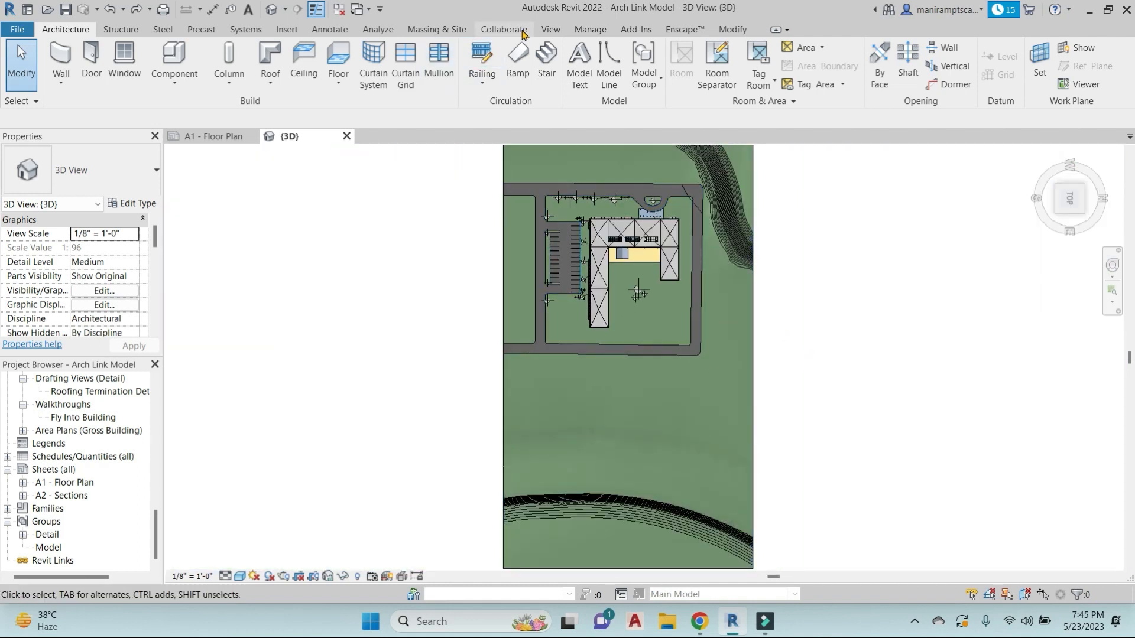
{"action": "left_click", "coordinate": [592, 31]}
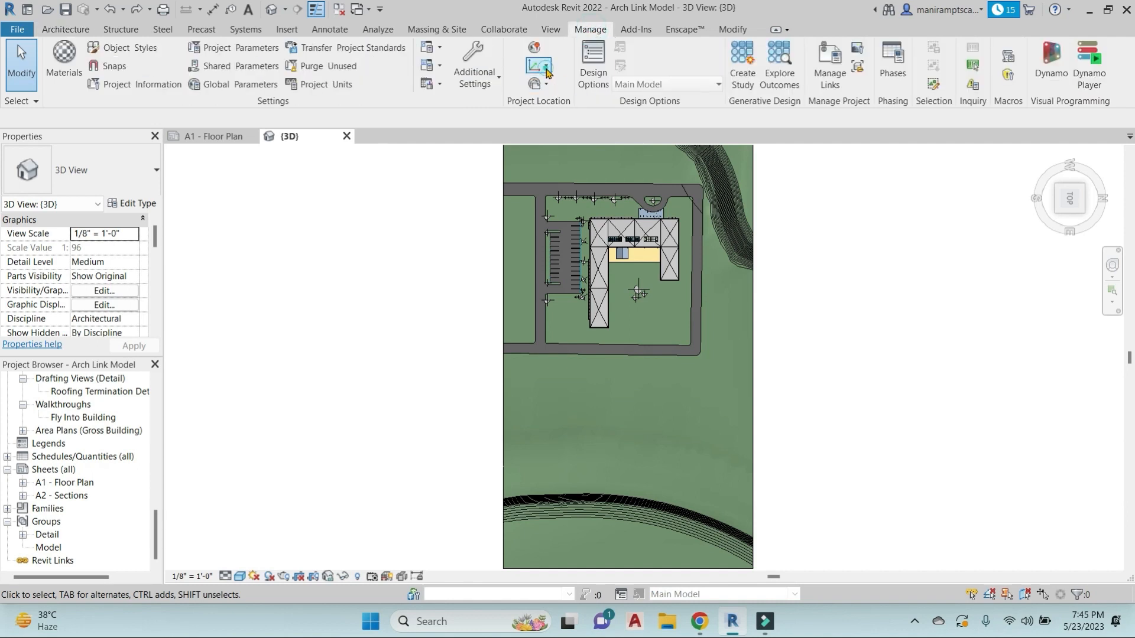
{"action": "left_click", "coordinate": [548, 72]}
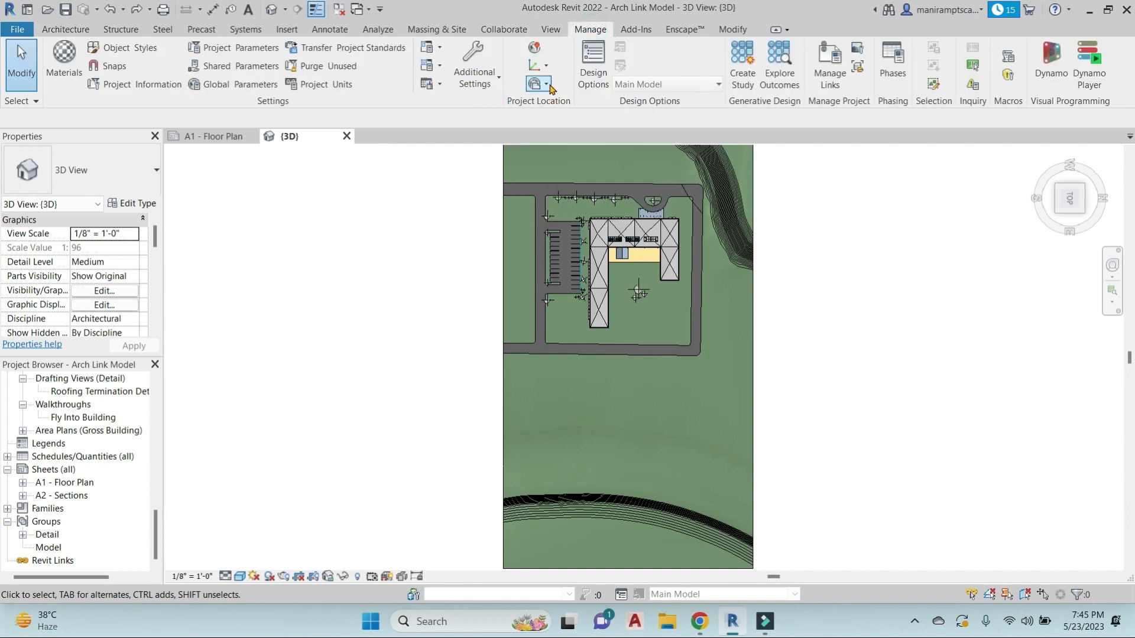
{"action": "left_click", "coordinate": [548, 86]}
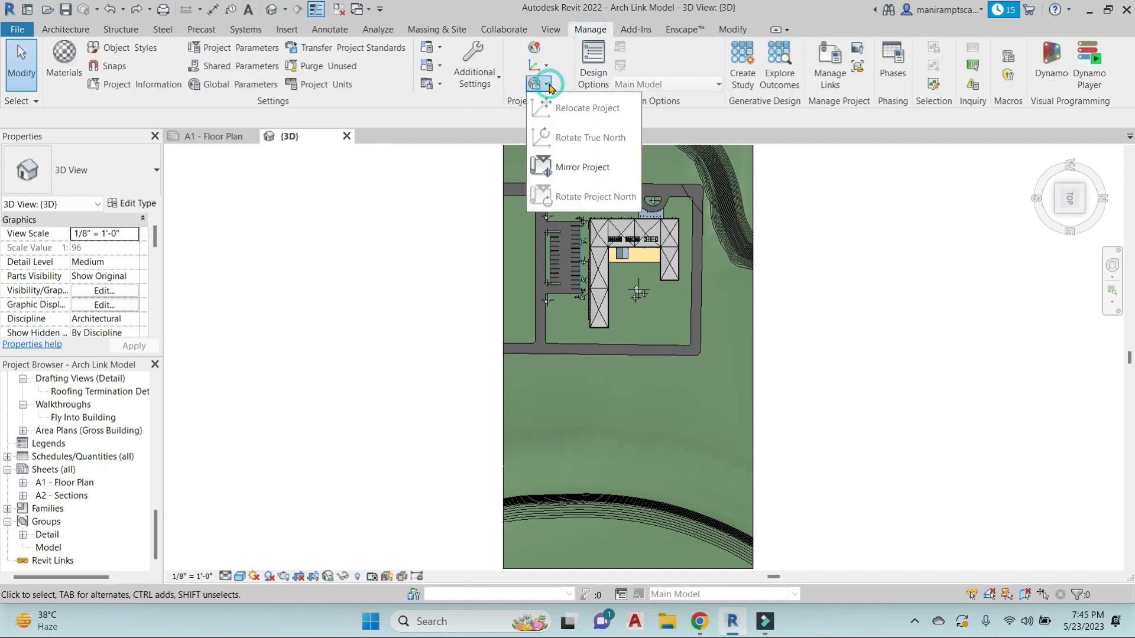
{"action": "left_click", "coordinate": [576, 169]}
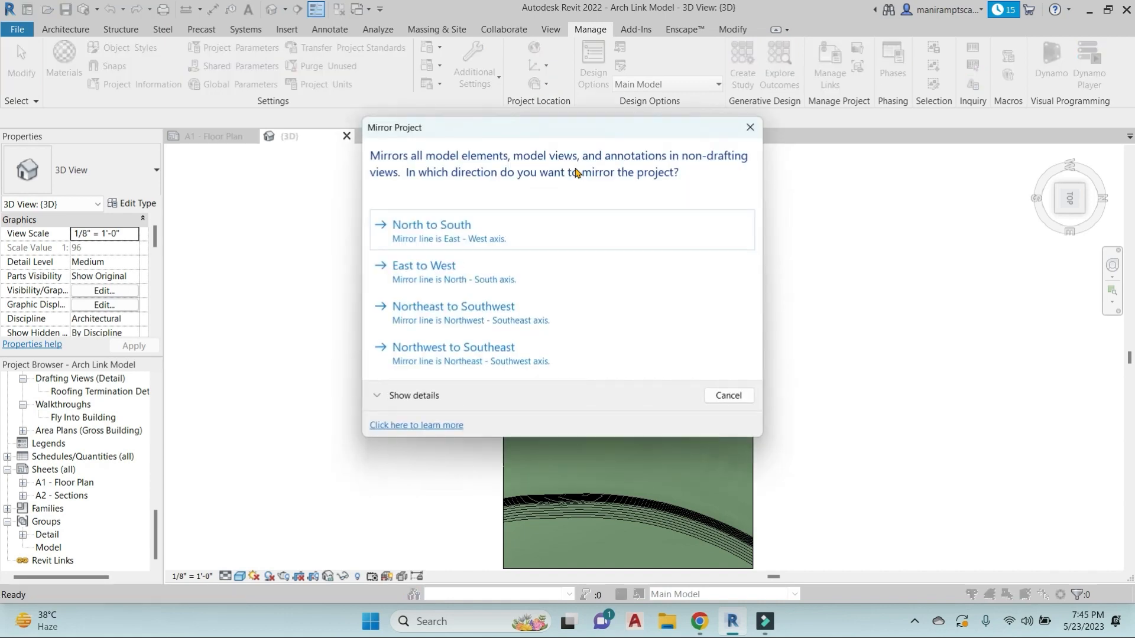
{"action": "left_click", "coordinate": [749, 126]}
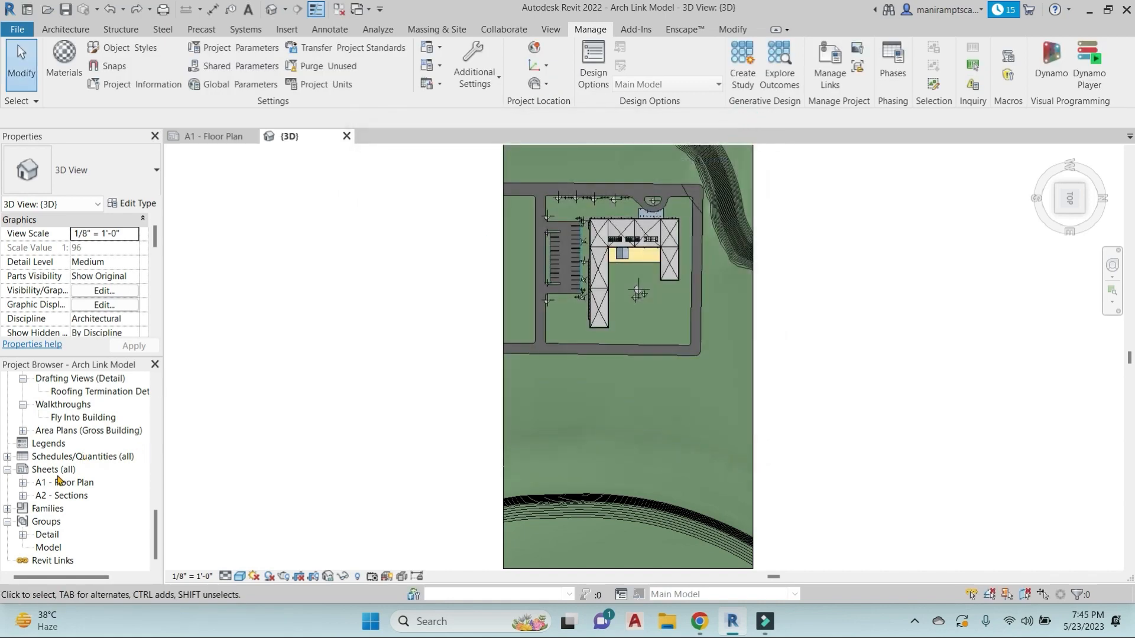
Open the 01 - Entry Level floor plan view.
{"action": "scroll", "coordinate": [69, 405], "scroll_direction": "up", "scroll_amount": 8}
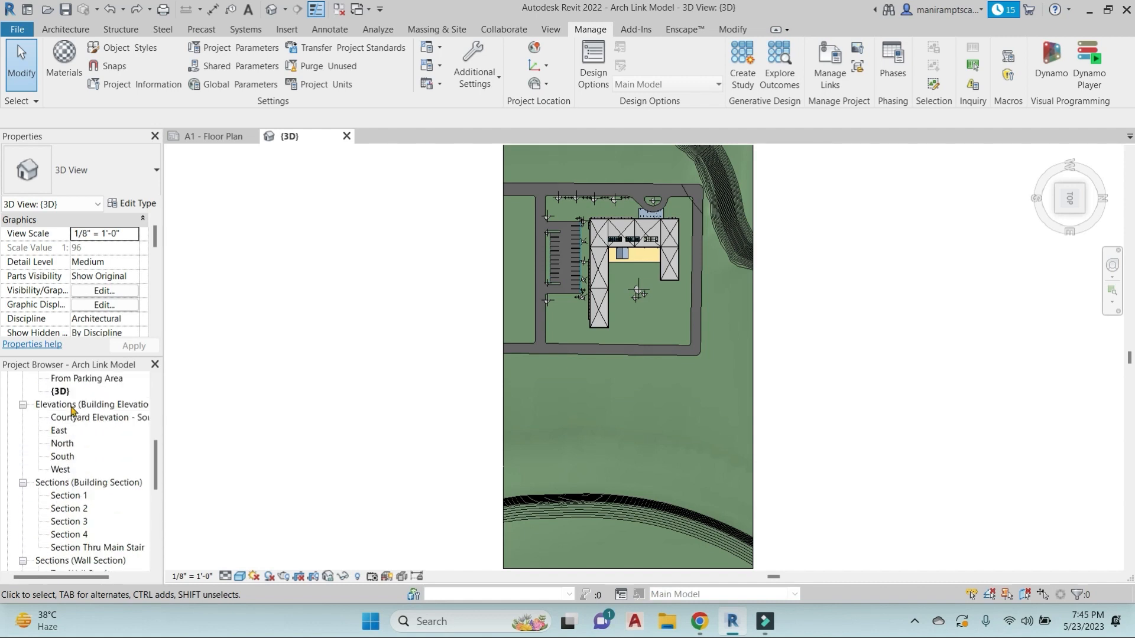
{"action": "scroll", "coordinate": [74, 413], "scroll_direction": "up", "scroll_amount": 3}
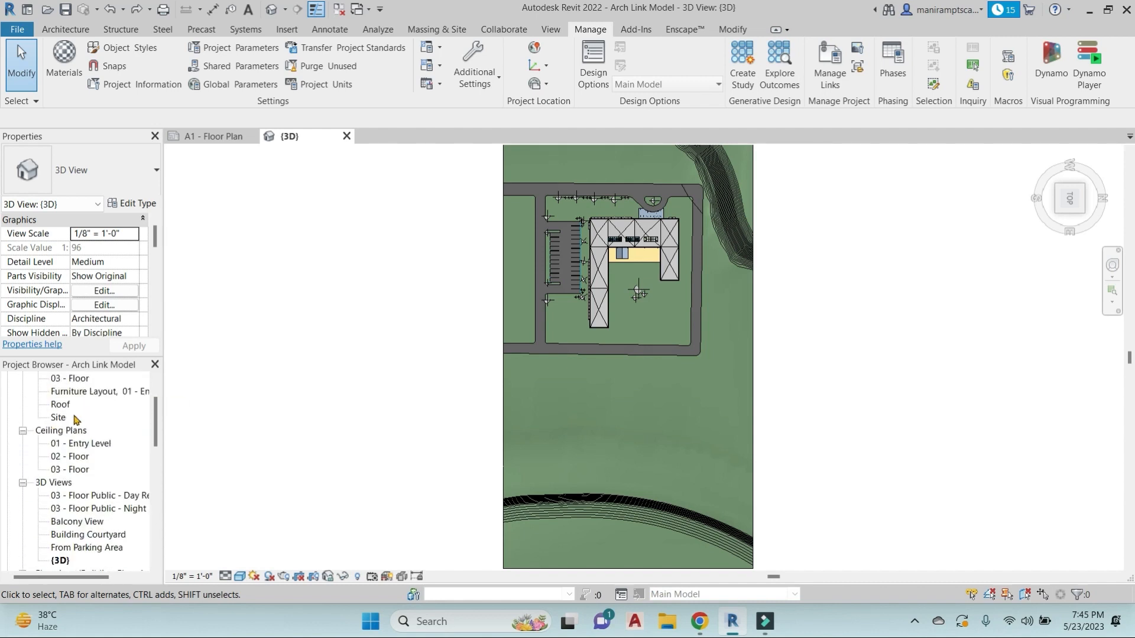
{"action": "scroll", "coordinate": [80, 451], "scroll_direction": "up", "scroll_amount": 2}
{"action": "double_click", "coordinate": [84, 406]}
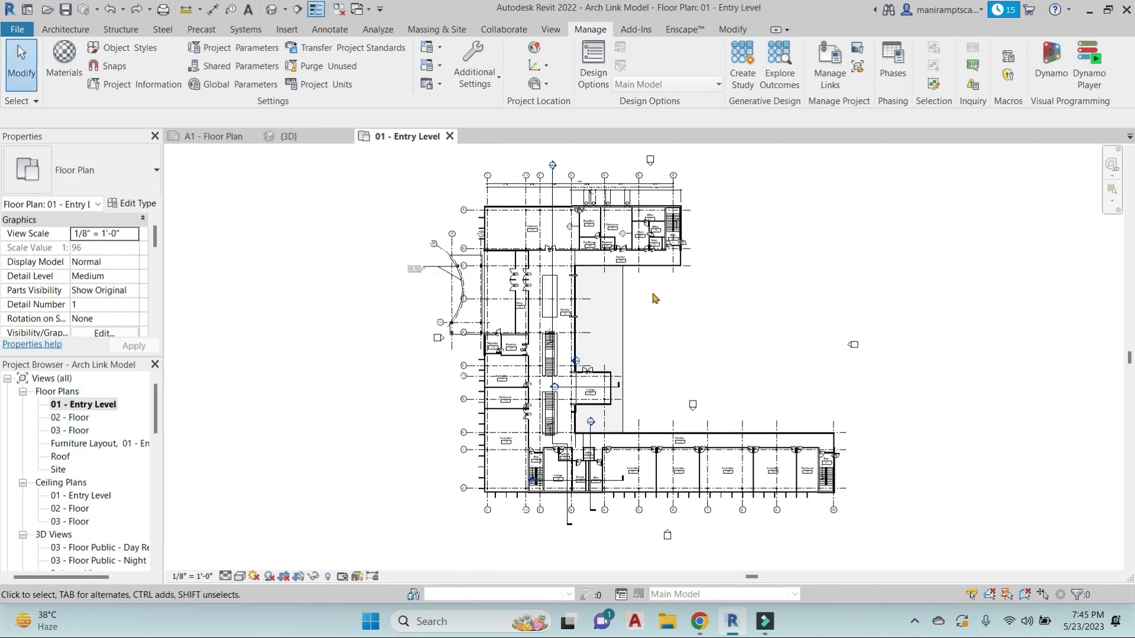
Mirror the whole project from North to South with Mirror Project and accept the warnings.
{"action": "scroll", "coordinate": [779, 311], "scroll_direction": "down", "scroll_amount": 2}
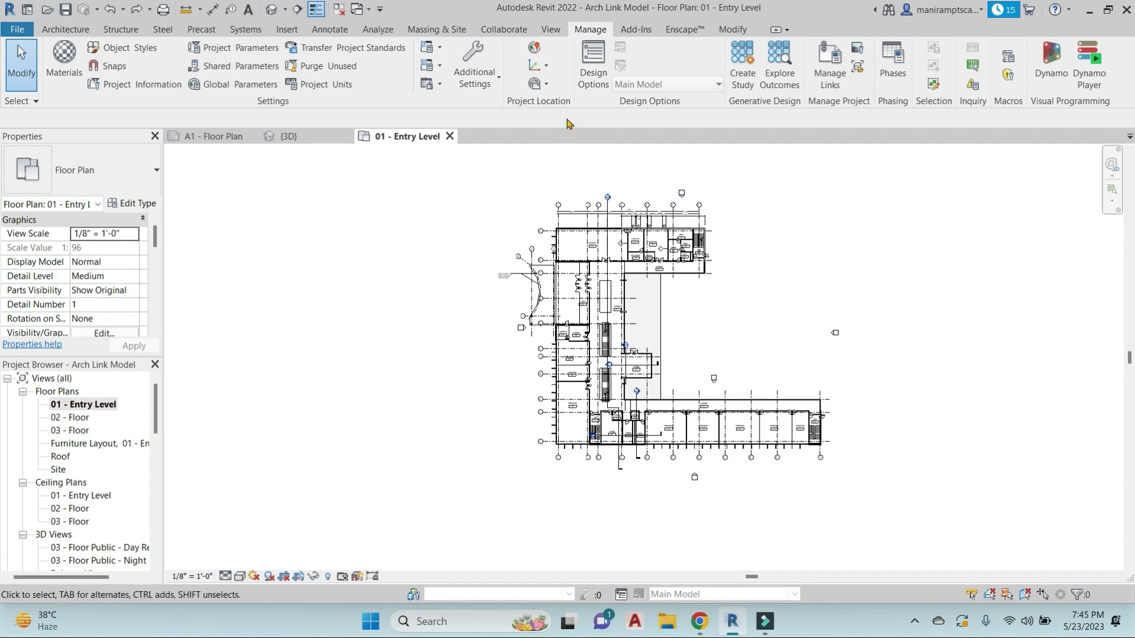
{"action": "left_click", "coordinate": [548, 84]}
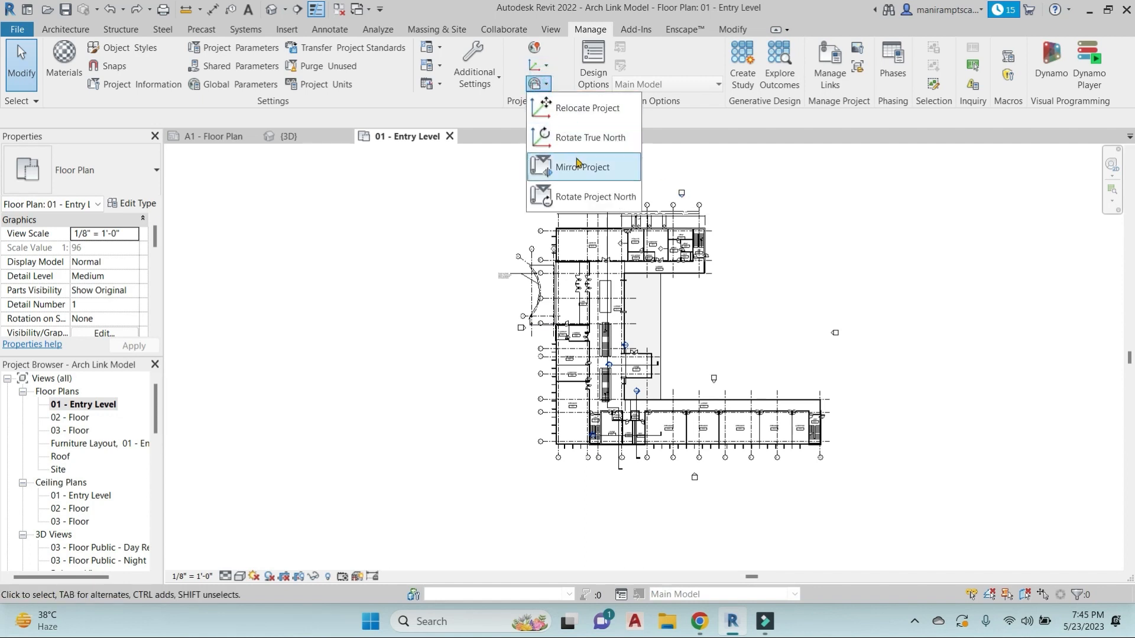
{"action": "left_click", "coordinate": [579, 170]}
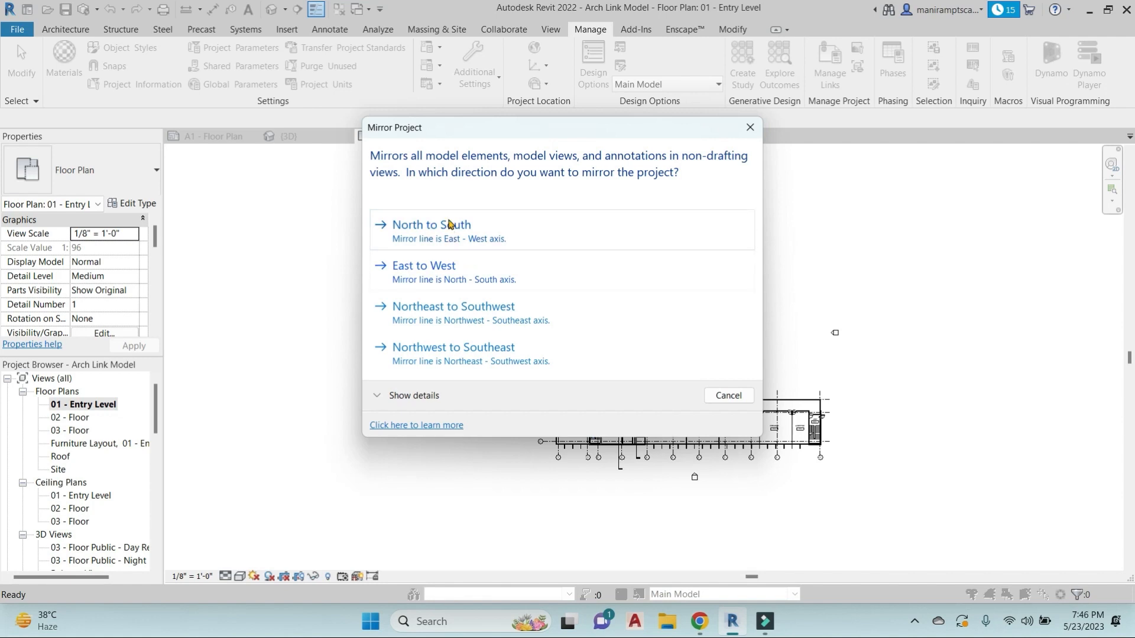
{"action": "left_click_drag", "start_coordinate": [503, 132], "coordinate": [210, 91]}
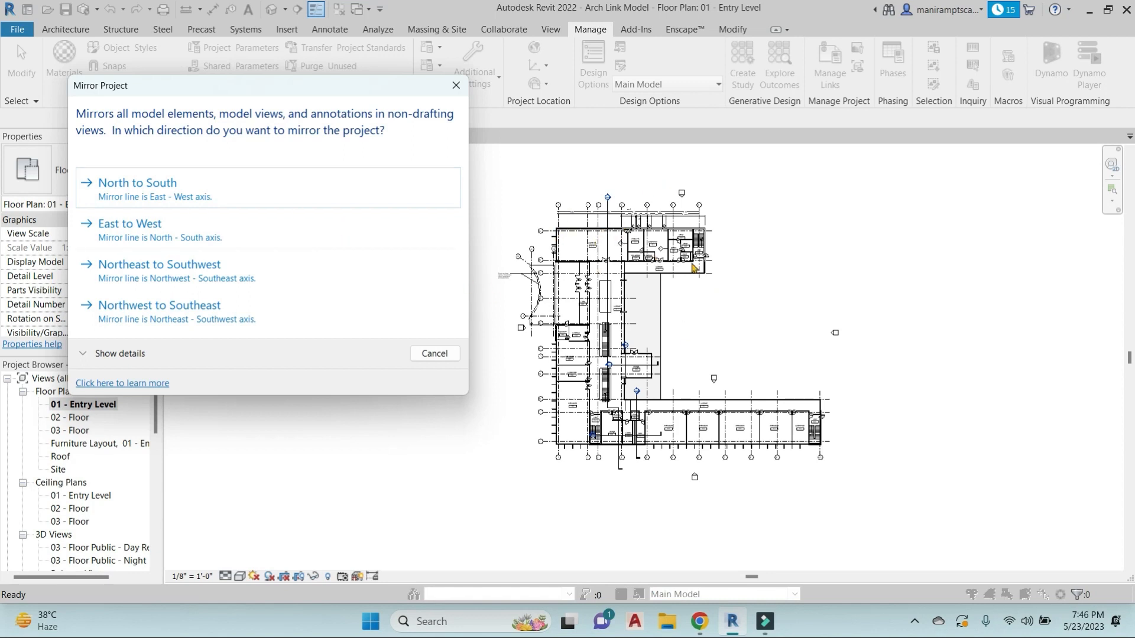
{"action": "left_click", "coordinate": [178, 191]}
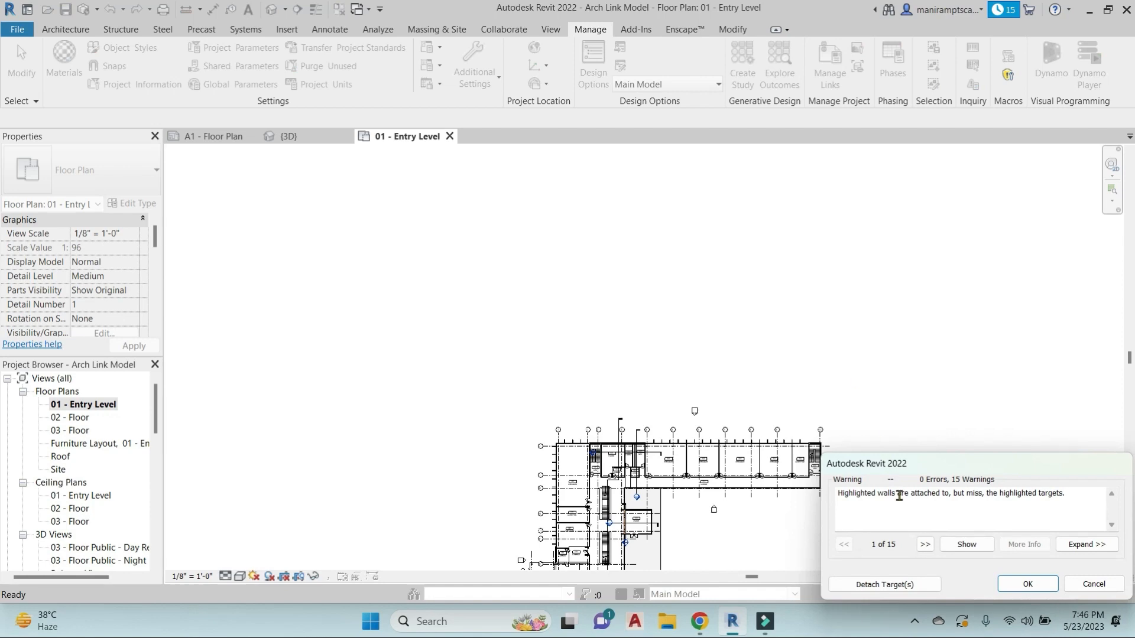
{"action": "left_click", "coordinate": [1026, 584]}
Examine the mirrored building in the entry-level plan, including its rooms, tags and grids, and in the default 3D view.
{"action": "middle_click_drag", "start_coordinate": [892, 446], "coordinate": [881, 260]}
{"action": "scroll", "coordinate": [686, 355], "scroll_direction": "up", "scroll_amount": 3}
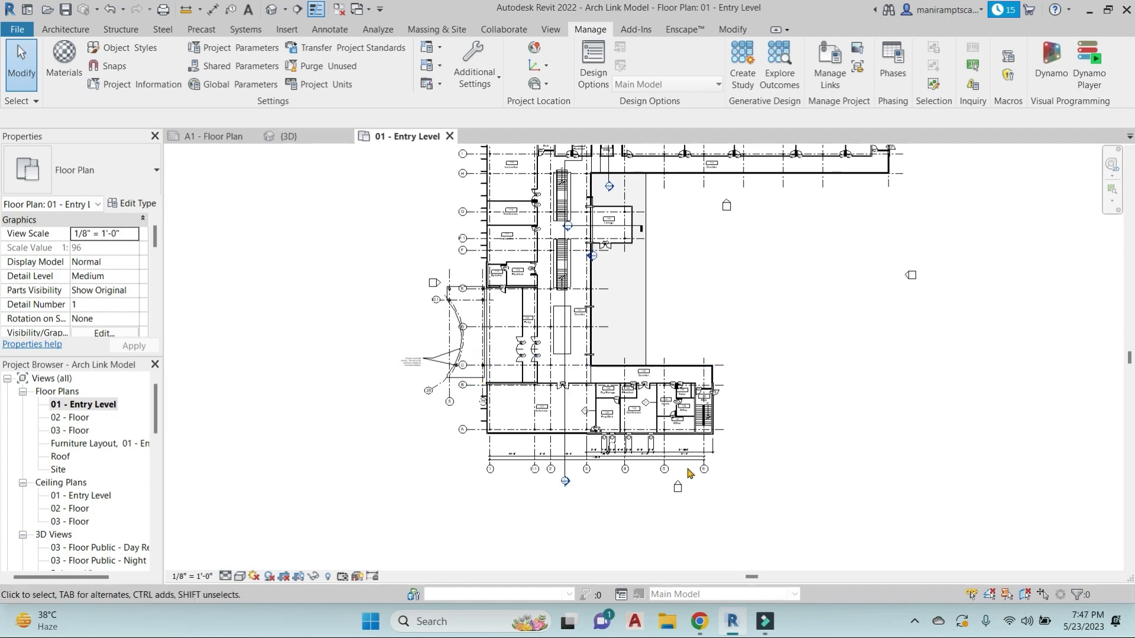
{"action": "scroll", "coordinate": [735, 394], "scroll_direction": "down", "scroll_amount": 1}
{"action": "middle_click_drag", "start_coordinate": [774, 241], "coordinate": [768, 279]}
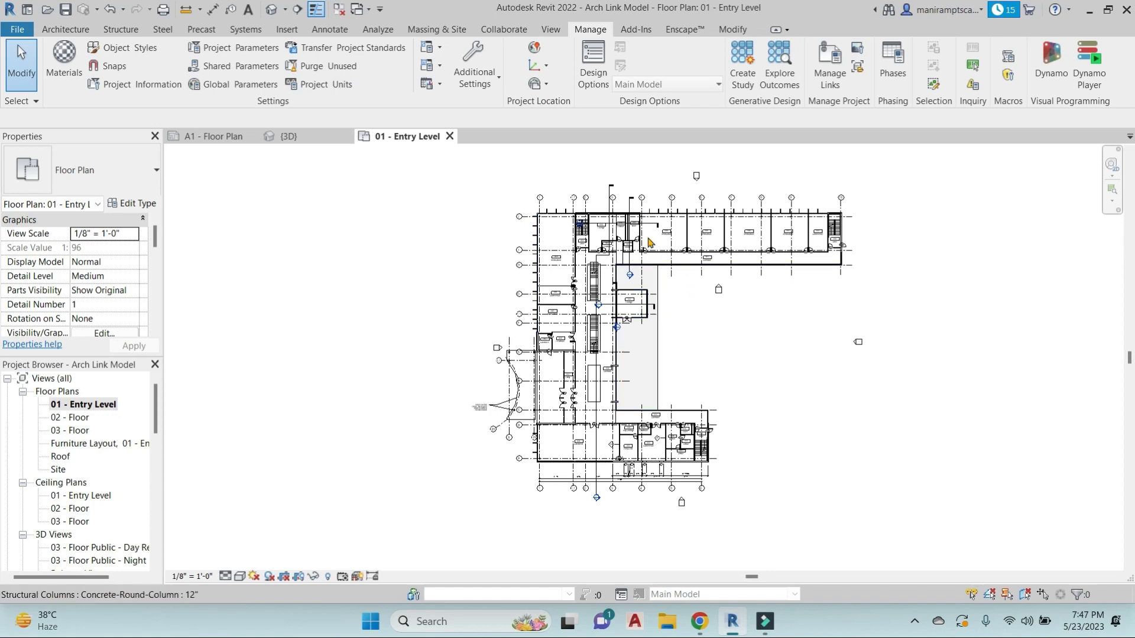
{"action": "scroll", "coordinate": [766, 242], "scroll_direction": "up", "scroll_amount": 5}
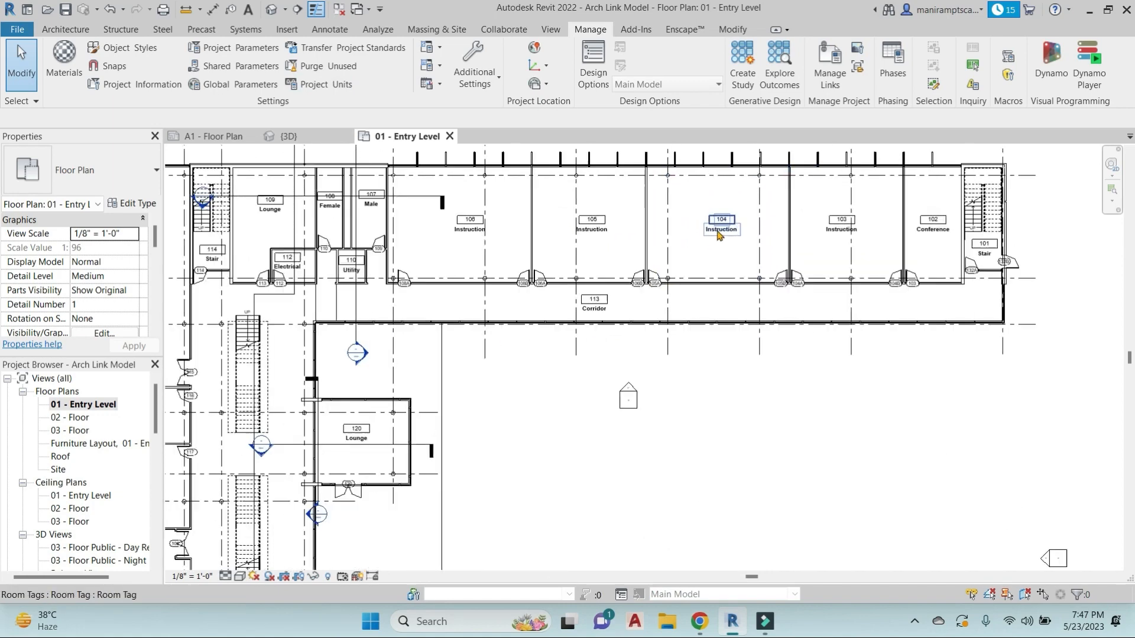
{"action": "middle_click_drag", "start_coordinate": [603, 418], "coordinate": [798, 244]}
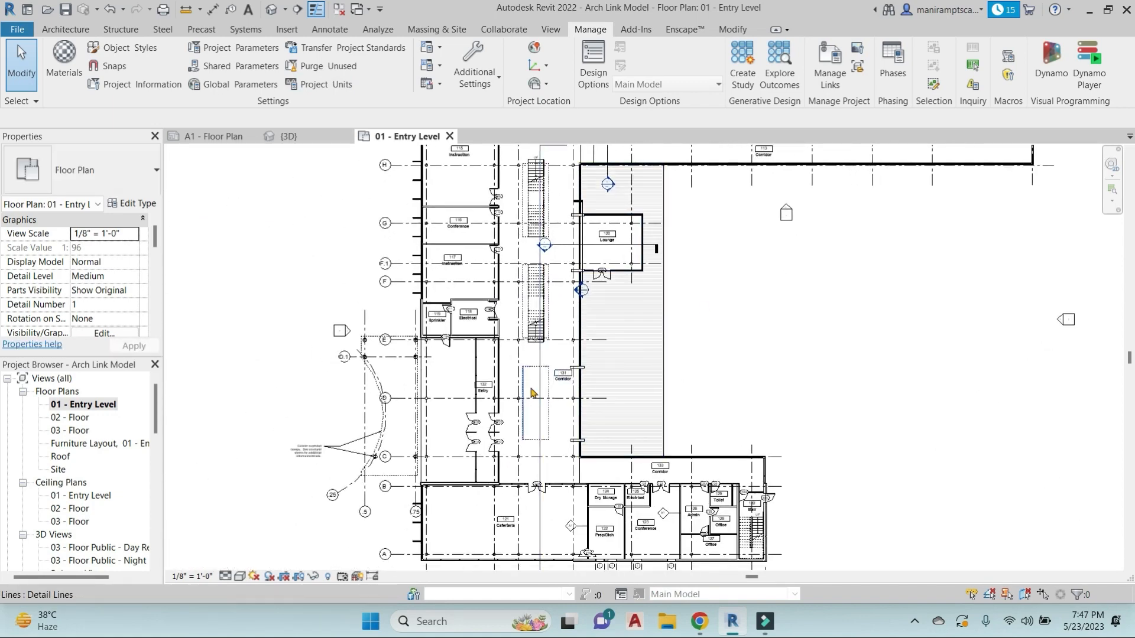
{"action": "scroll", "coordinate": [719, 327], "scroll_direction": "down", "scroll_amount": 5}
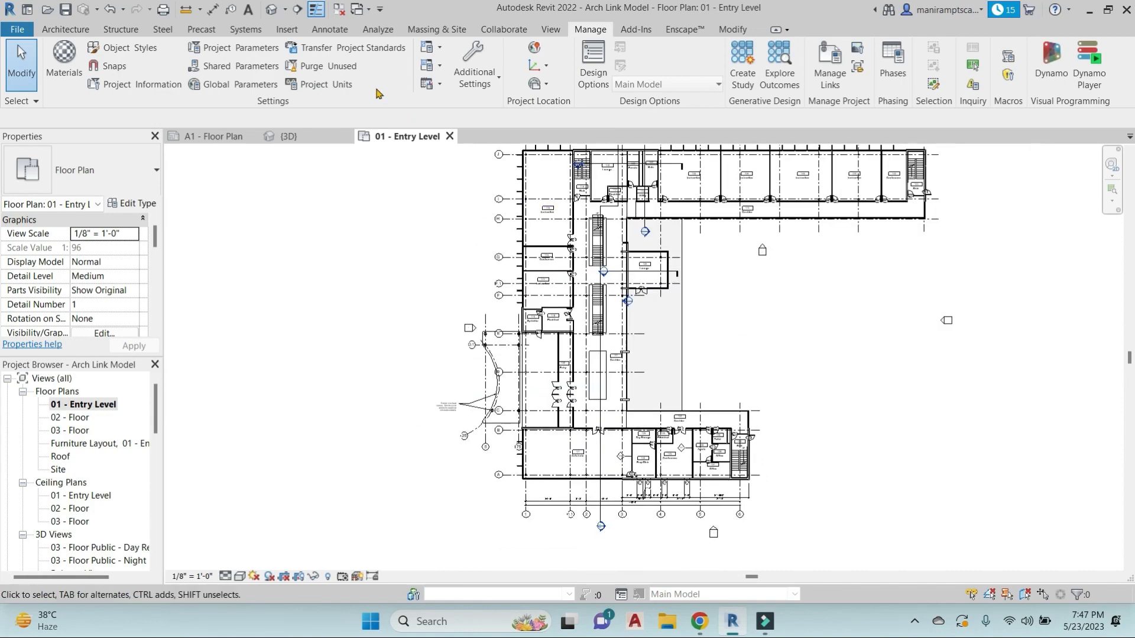
{"action": "left_click", "coordinate": [271, 10]}
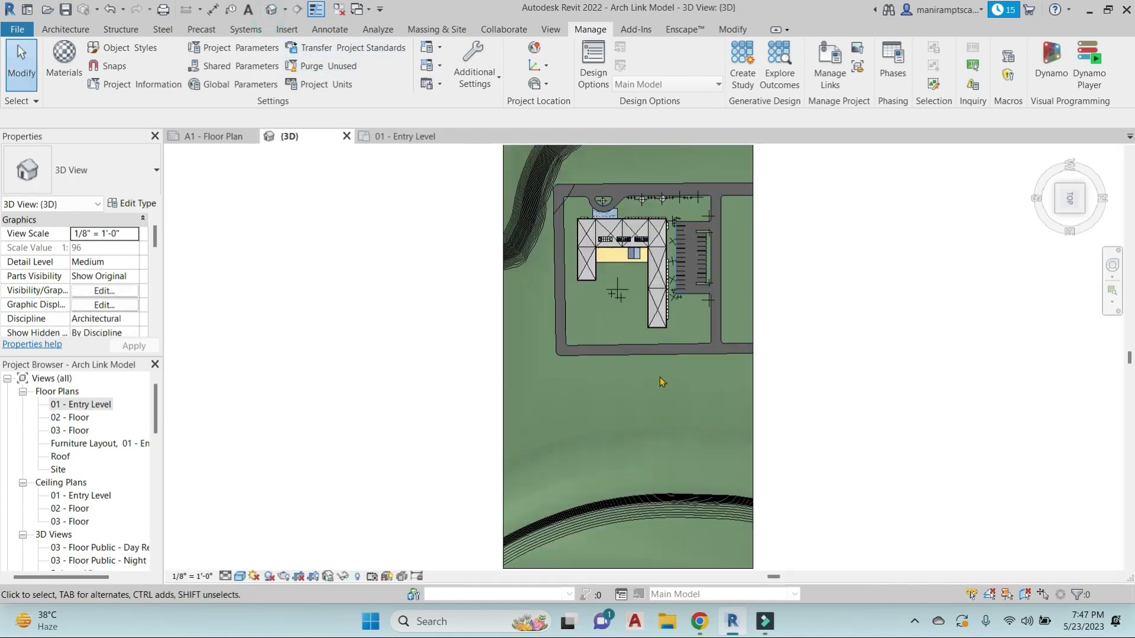
{"action": "middle_click_drag", "start_coordinate": [661, 380], "coordinate": [798, 155], "text": "shift"}
{"action": "scroll", "coordinate": [643, 306], "scroll_direction": "up", "scroll_amount": 4}
{"action": "middle_click_drag", "start_coordinate": [644, 306], "coordinate": [627, 354], "text": "shift"}
Return to the 01 - Entry Level plan and mirror the whole project from Northeast to Southwest, accepting the warnings.
{"action": "left_click", "coordinate": [77, 405]}
{"action": "double_click", "coordinate": [77, 406]}
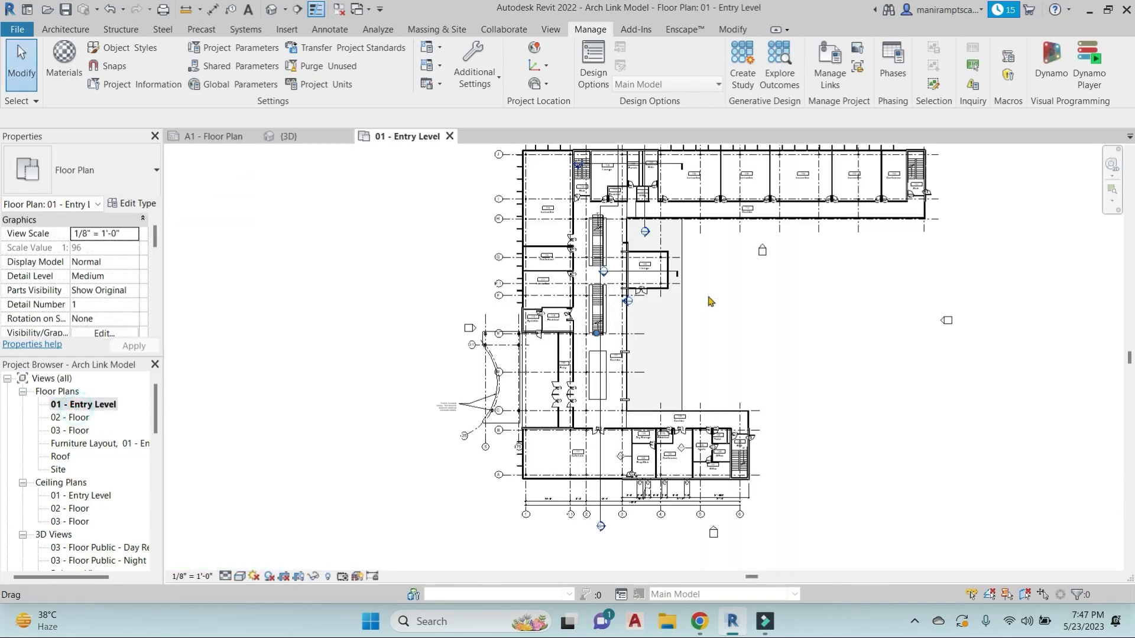
{"action": "left_click", "coordinate": [544, 75]}
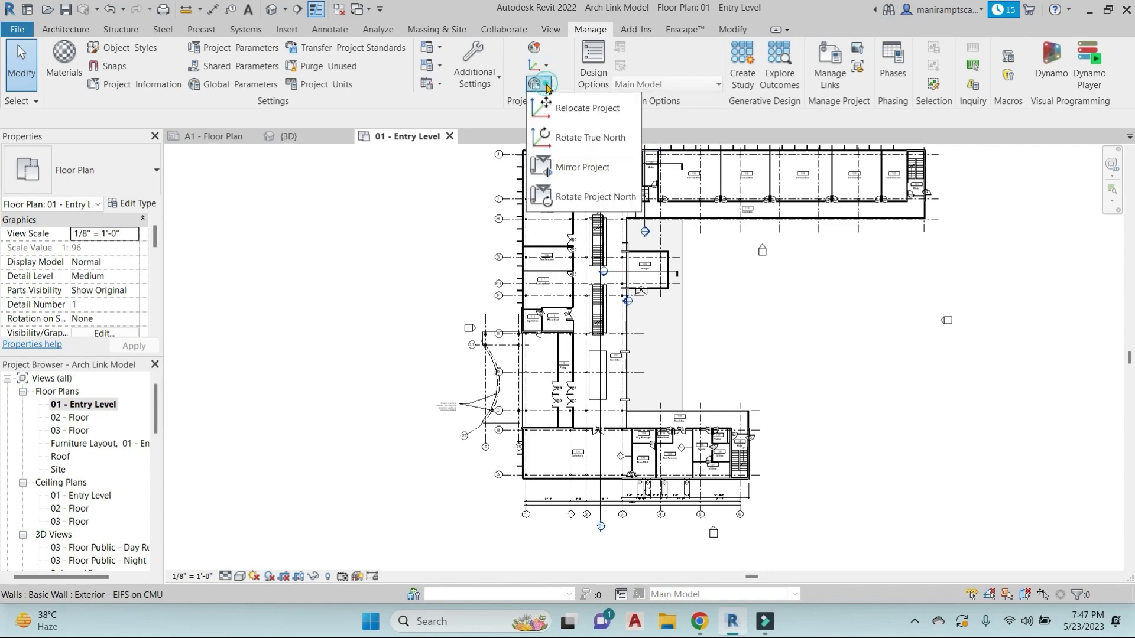
{"action": "left_click", "coordinate": [562, 161]}
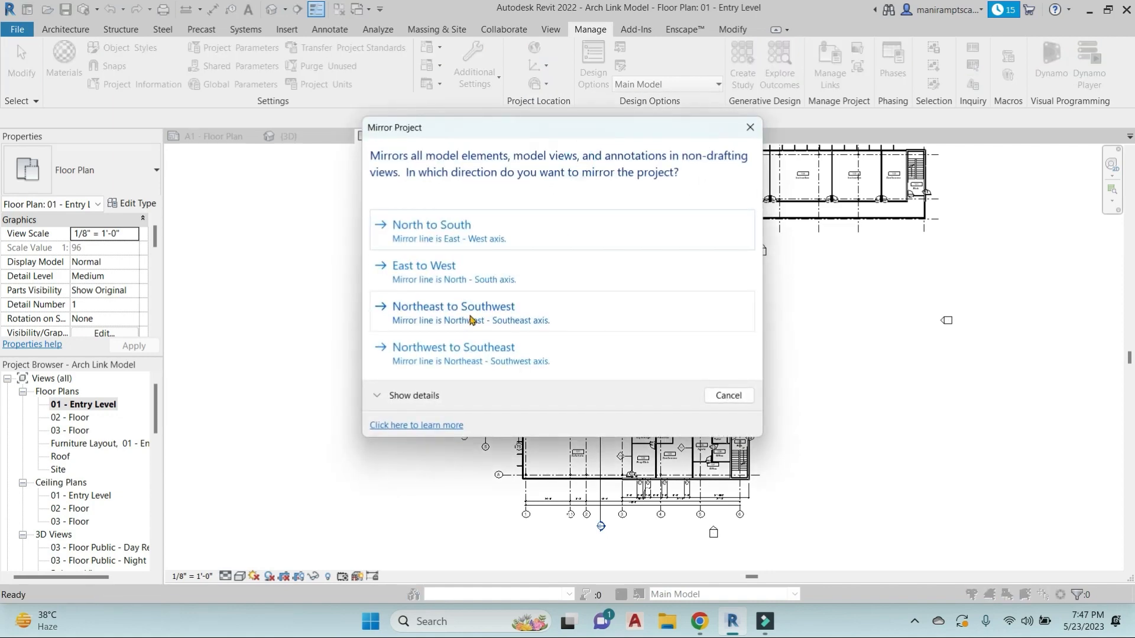
{"action": "left_click", "coordinate": [471, 319]}
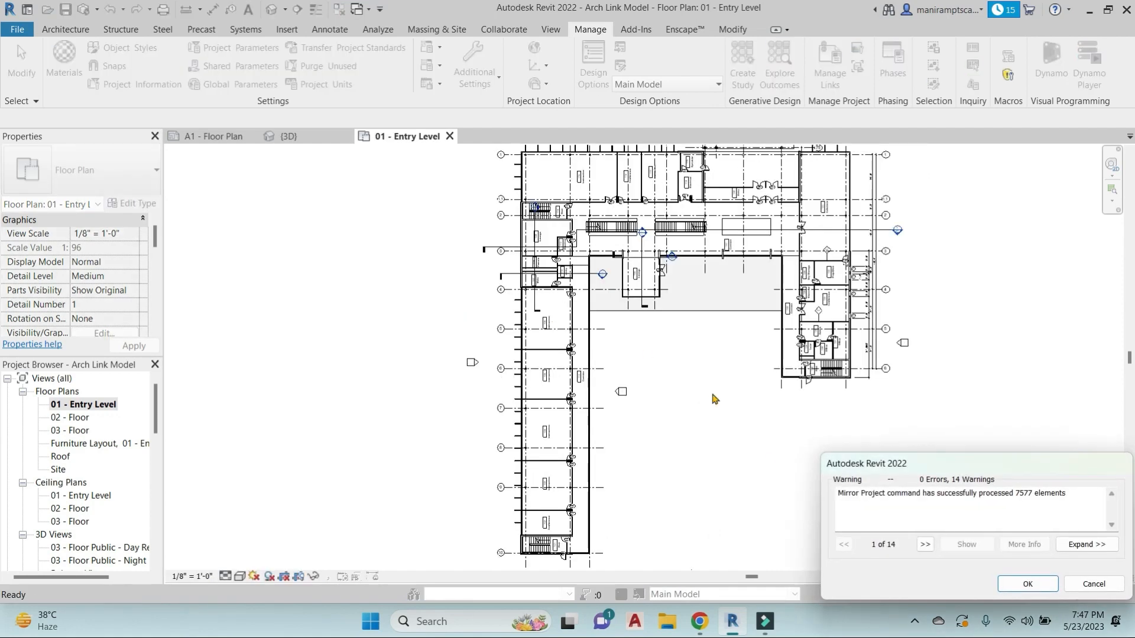
{"action": "left_click", "coordinate": [1040, 588]}
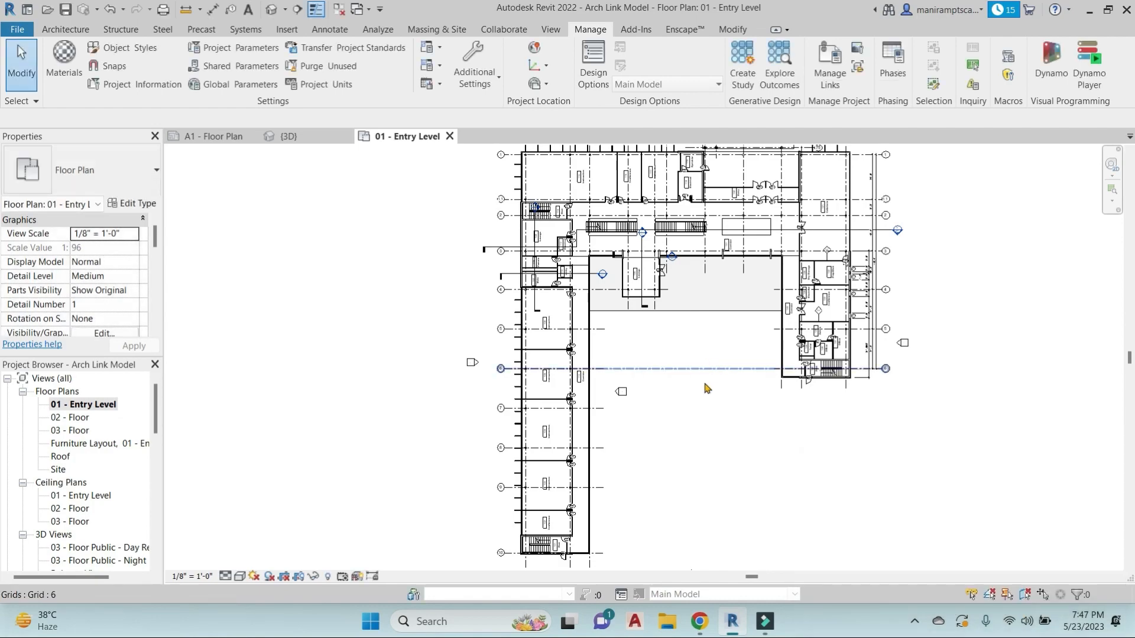
Switch to the default 3D view and examine the reoriented building with its site.
{"action": "middle_click_drag", "start_coordinate": [680, 317], "coordinate": [644, 317]}
{"action": "left_click", "coordinate": [274, 10]}
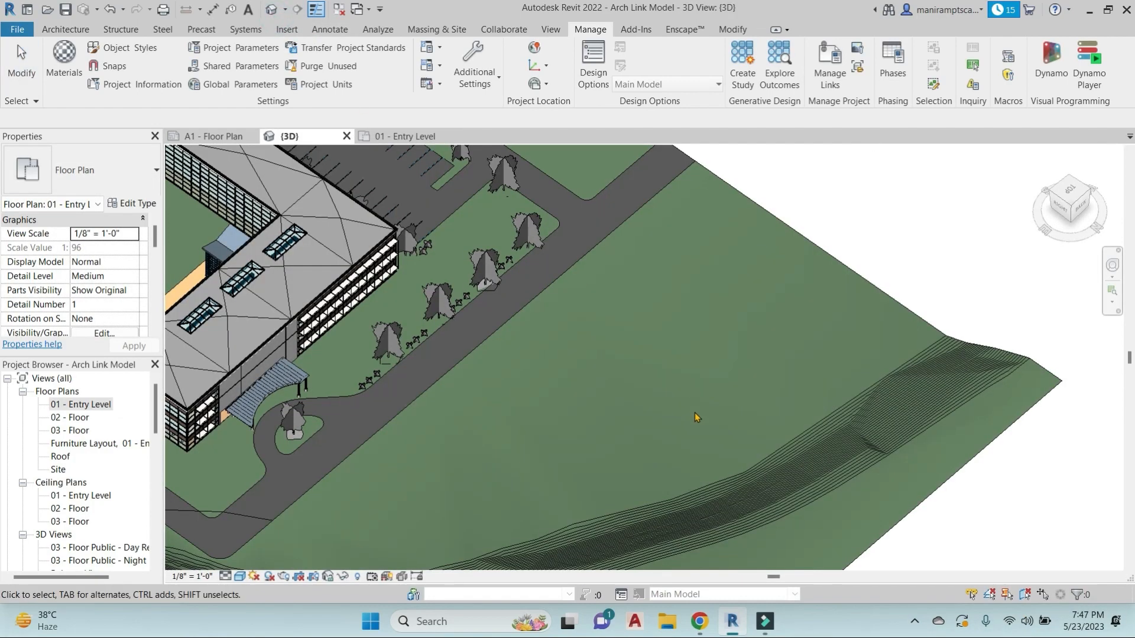
{"action": "scroll", "coordinate": [510, 366], "scroll_direction": "down", "scroll_amount": 5}
{"action": "middle_click_drag", "start_coordinate": [509, 365], "coordinate": [593, 391]}
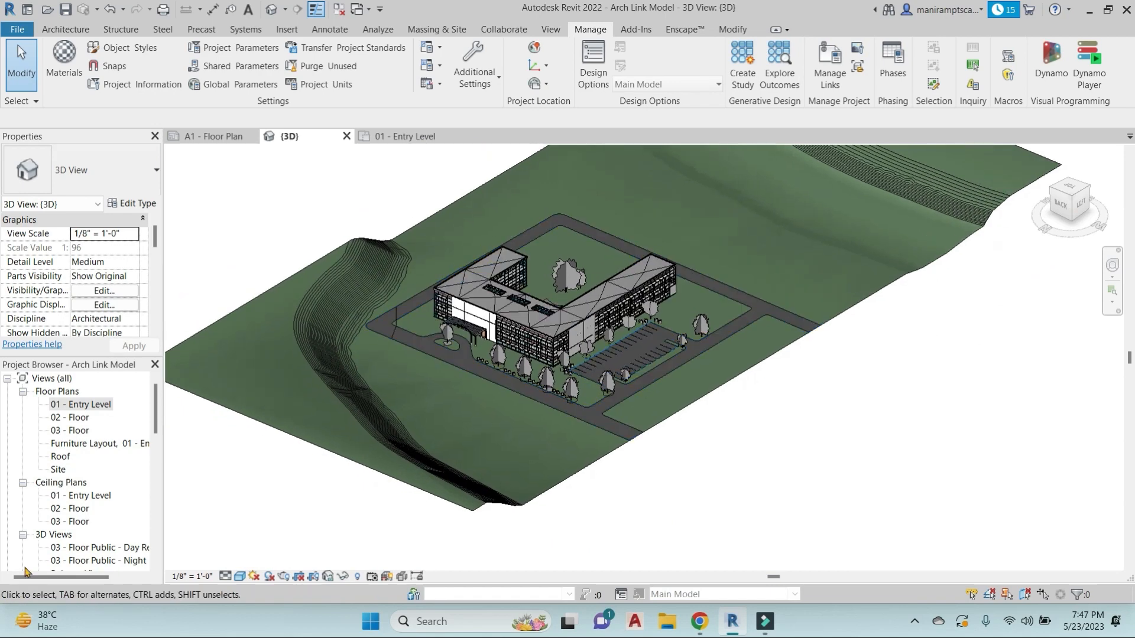
Open the A1 - Floor Plan sheet and move the floor plan viewport up so the building fits inside the title block.
{"action": "scroll", "coordinate": [83, 523], "scroll_direction": "down", "scroll_amount": 5}
{"action": "scroll", "coordinate": [83, 523], "scroll_direction": "down", "scroll_amount": 6}
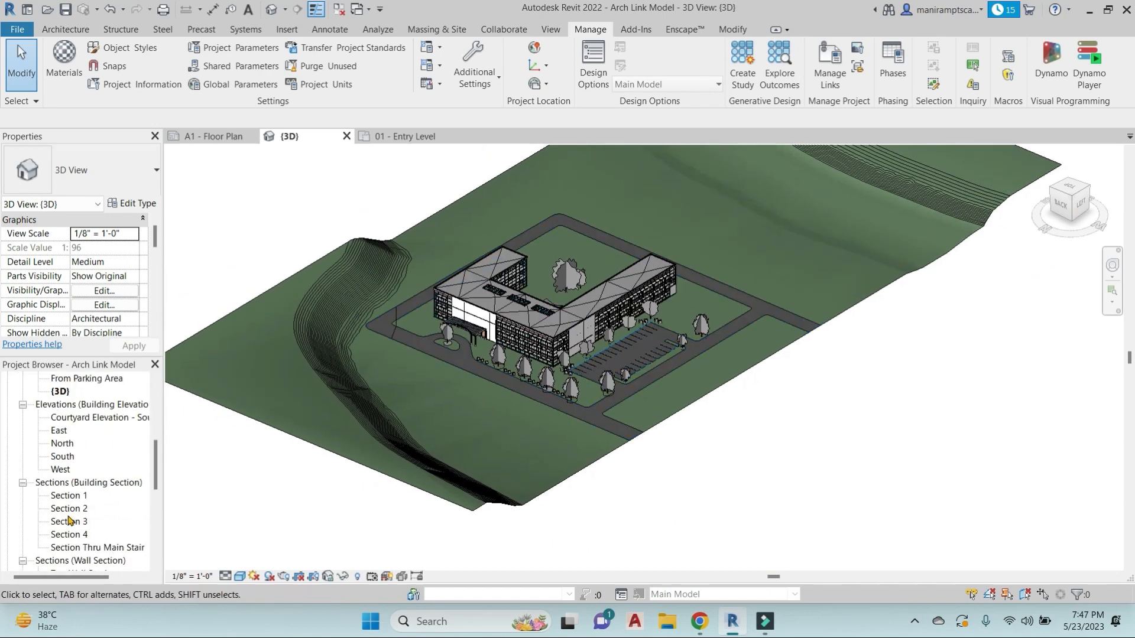
{"action": "scroll", "coordinate": [69, 526], "scroll_direction": "down", "scroll_amount": 3}
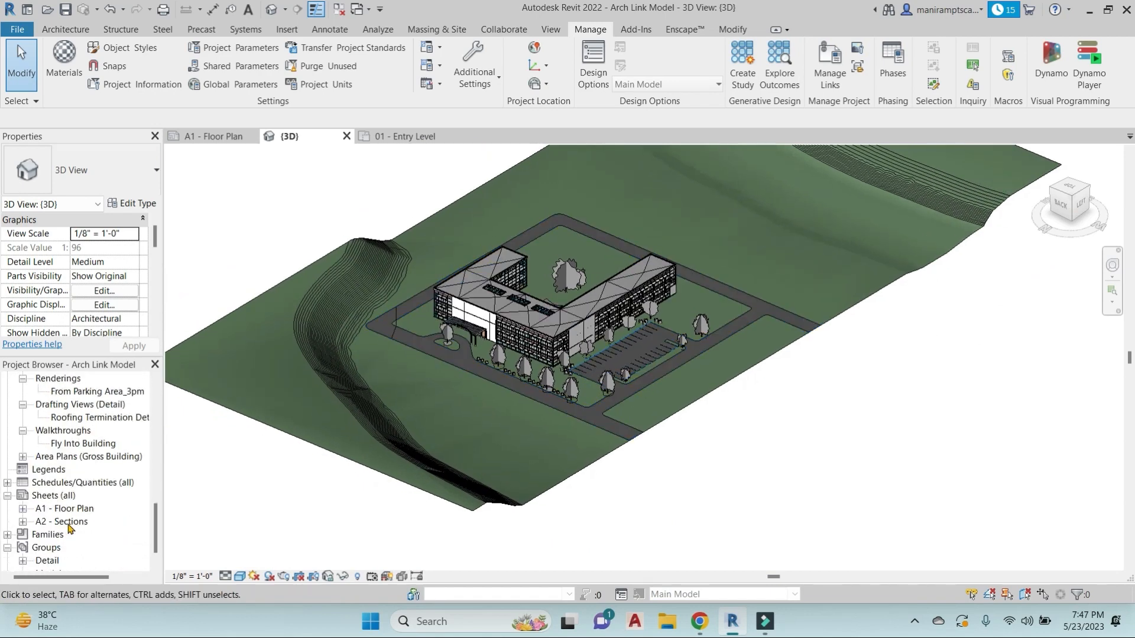
{"action": "double_click", "coordinate": [67, 508]}
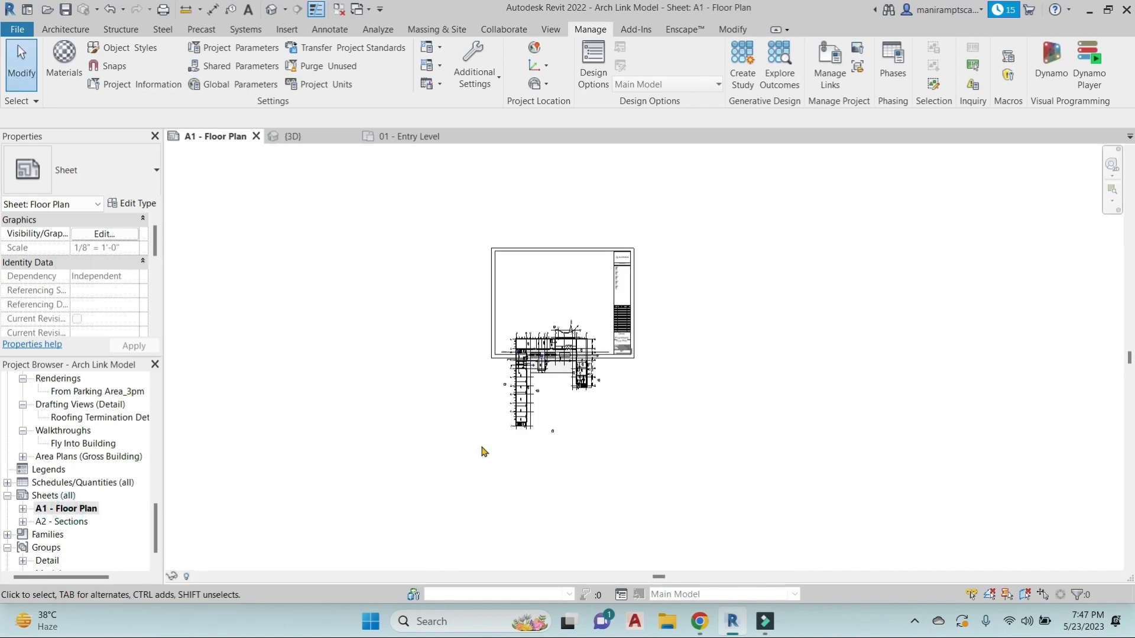
{"action": "scroll", "coordinate": [528, 397], "scroll_direction": "up", "scroll_amount": 3}
{"action": "left_click", "coordinate": [529, 397]}
{"action": "scroll", "coordinate": [564, 340], "scroll_direction": "down", "scroll_amount": 2}
{"action": "left_click_drag", "start_coordinate": [561, 319], "coordinate": [558, 220]}
{"action": "scroll", "coordinate": [574, 213], "scroll_direction": "up", "scroll_amount": 5}
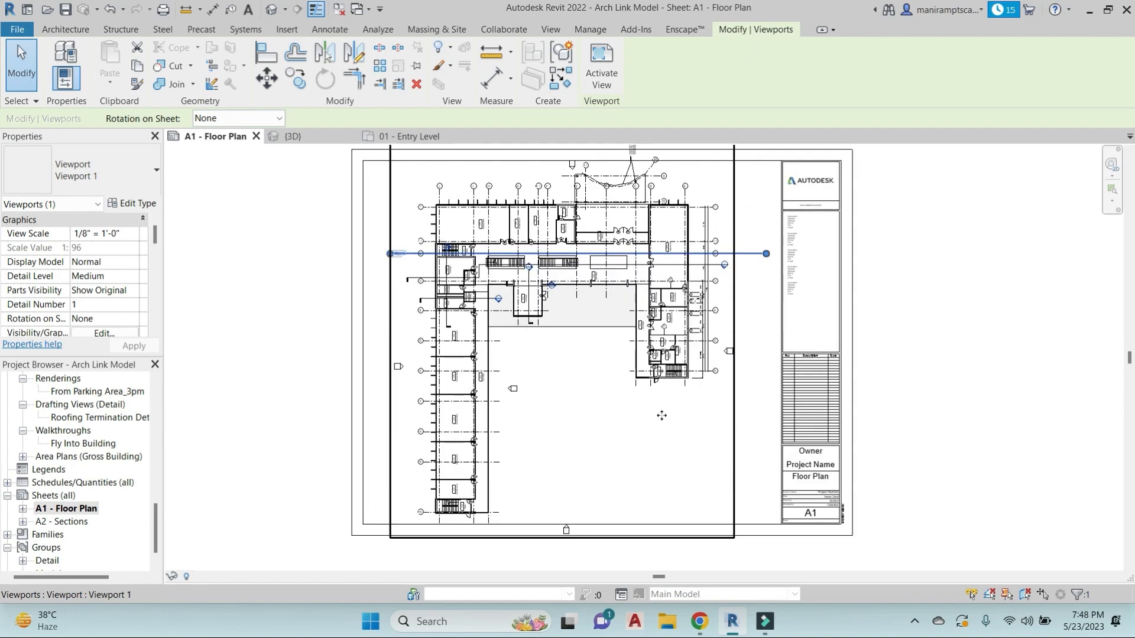
{"action": "scroll", "coordinate": [662, 416], "scroll_direction": "down", "scroll_amount": 1}
{"action": "scroll", "coordinate": [107, 458], "scroll_direction": "up", "scroll_amount": 4}
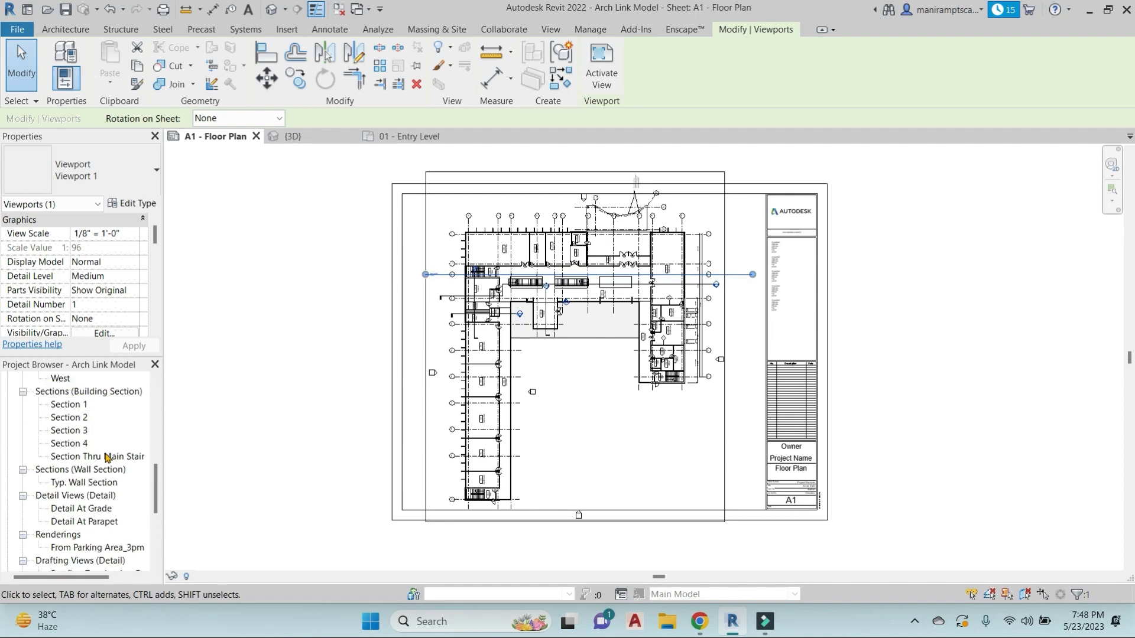
{"action": "scroll", "coordinate": [107, 458], "scroll_direction": "up", "scroll_amount": 2}
{"action": "scroll", "coordinate": [105, 459], "scroll_direction": "down", "scroll_amount": 3}
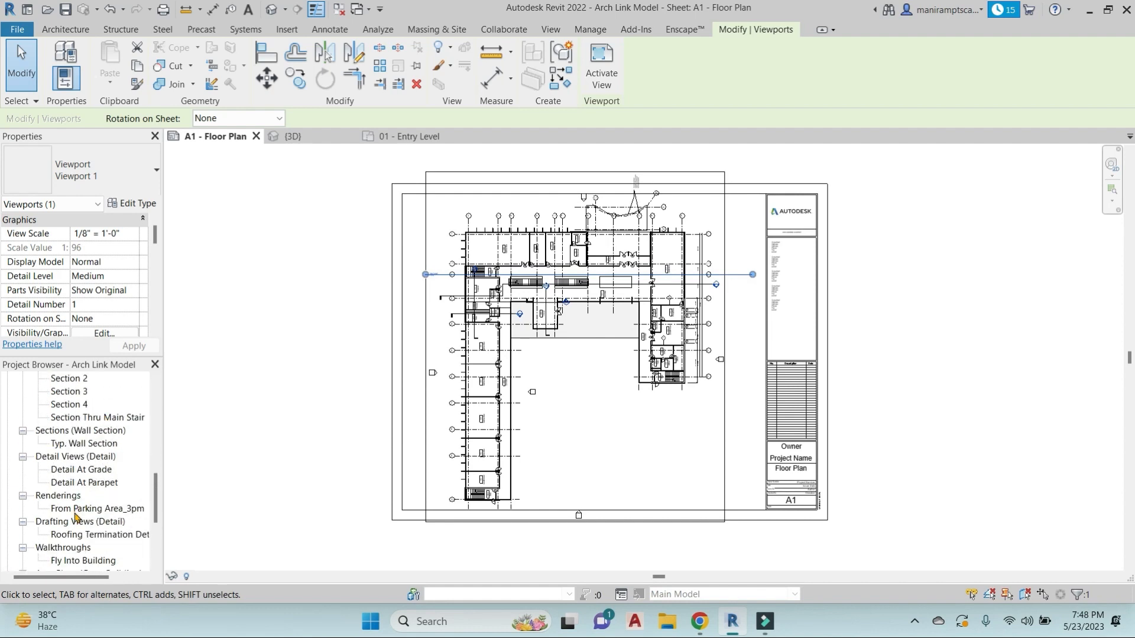
Return to the 01 - Entry Level floor plan from the sheet.
{"action": "scroll", "coordinate": [77, 512], "scroll_direction": "down", "scroll_amount": 2}
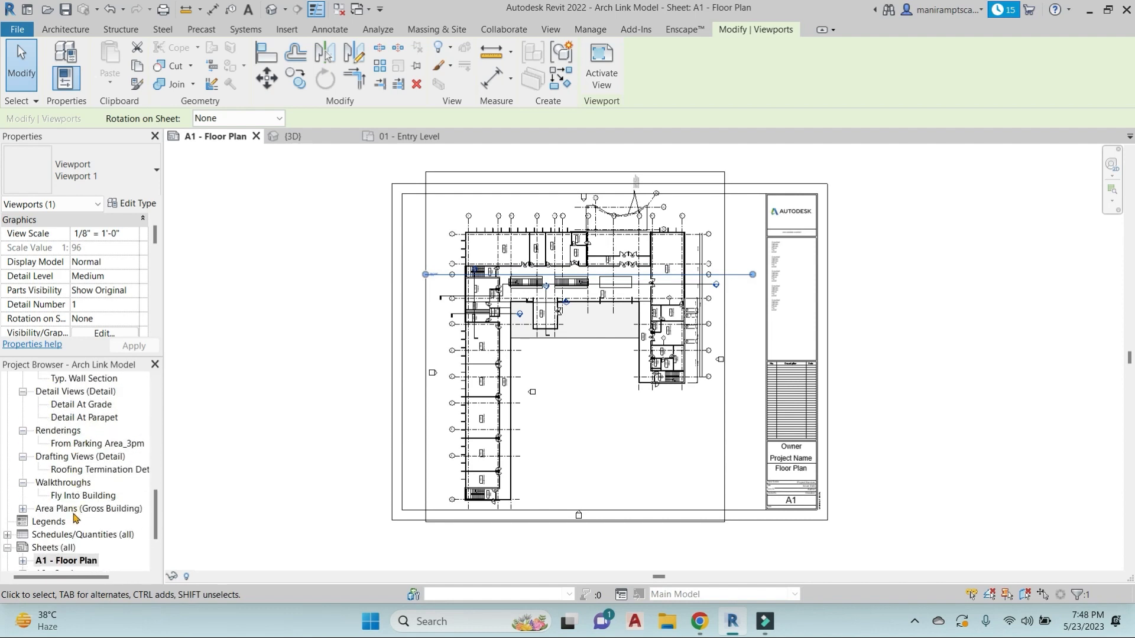
{"action": "scroll", "coordinate": [71, 448], "scroll_direction": "up", "scroll_amount": 2}
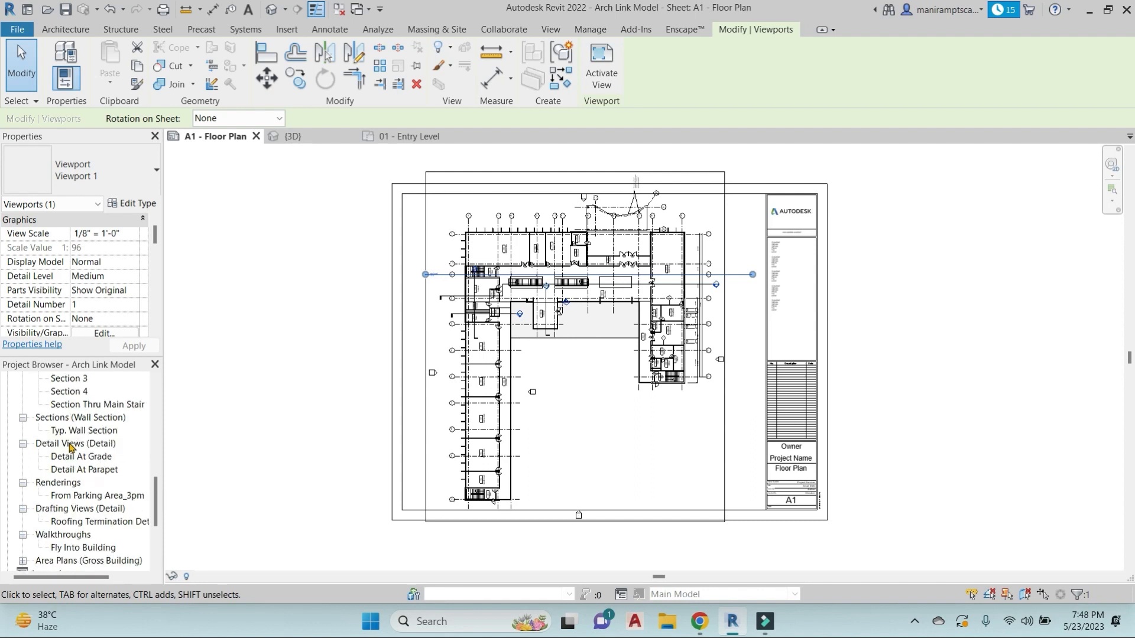
{"action": "scroll", "coordinate": [70, 448], "scroll_direction": "up", "scroll_amount": 8}
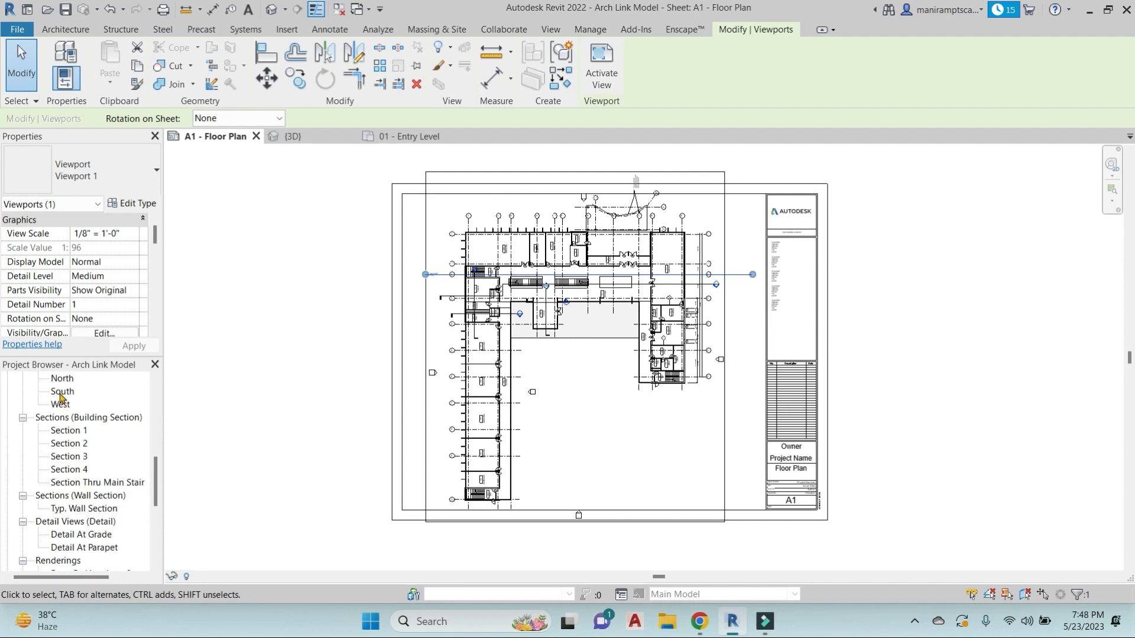
{"action": "scroll", "coordinate": [93, 414], "scroll_direction": "up", "scroll_amount": 4}
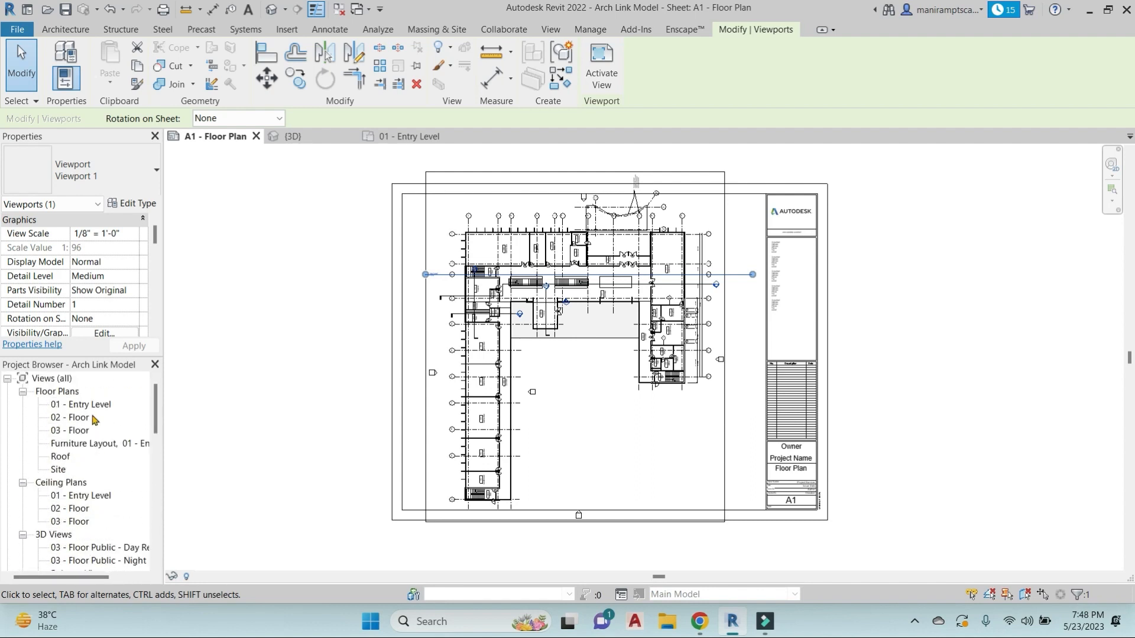
{"action": "double_click", "coordinate": [90, 405]}
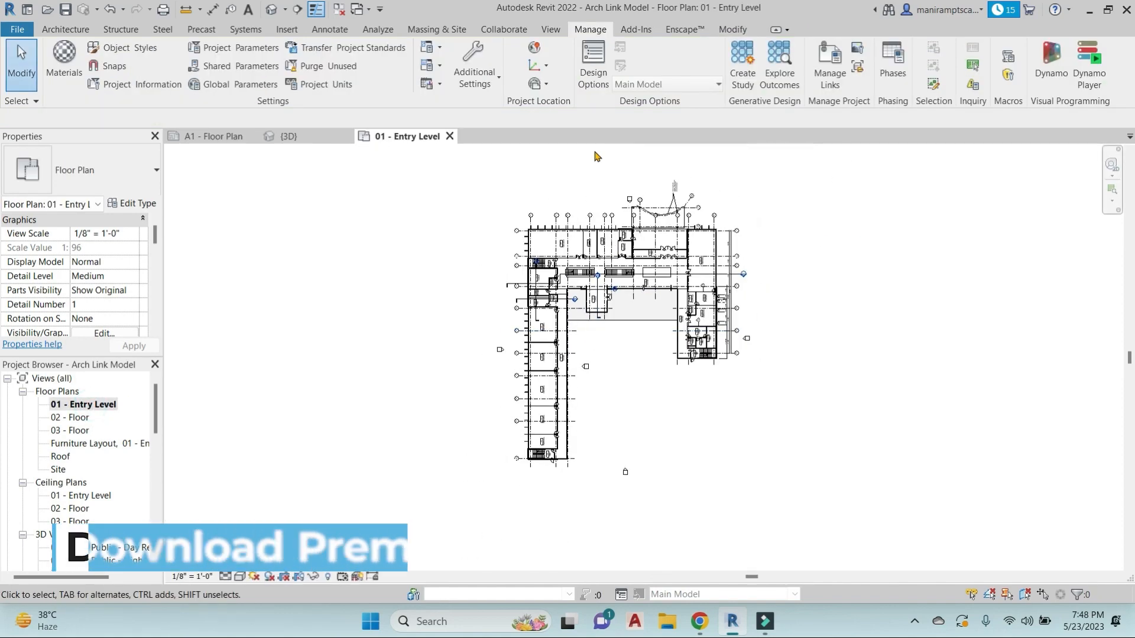
Rotate the whole project 90° clockwise with Rotate Project North and accept the warnings.
{"action": "left_click", "coordinate": [545, 85]}
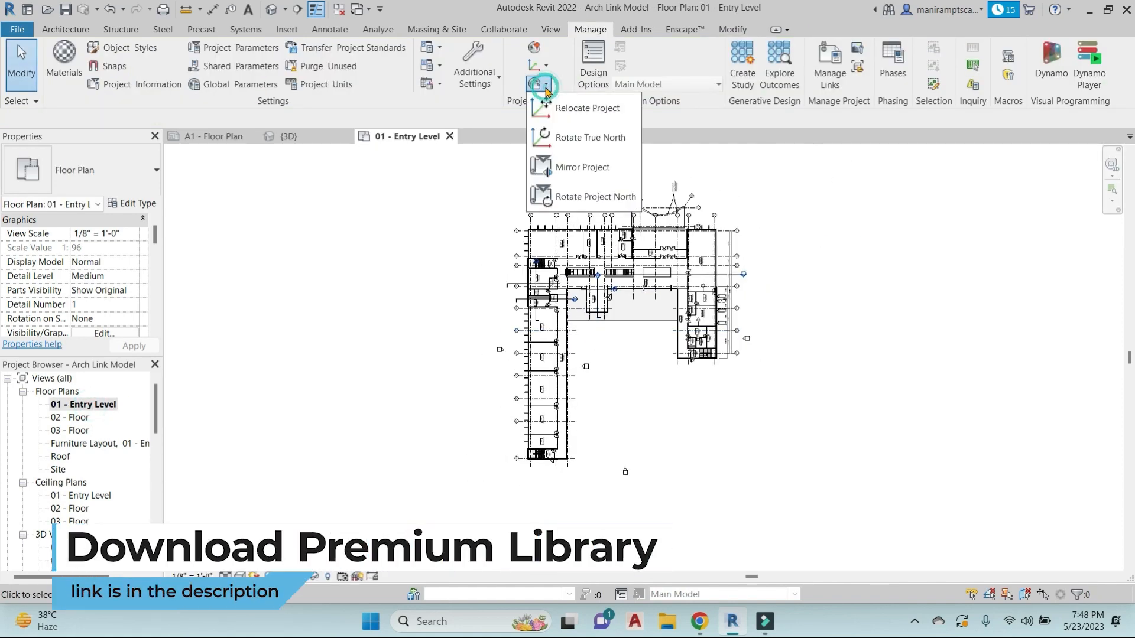
{"action": "left_click", "coordinate": [579, 200]}
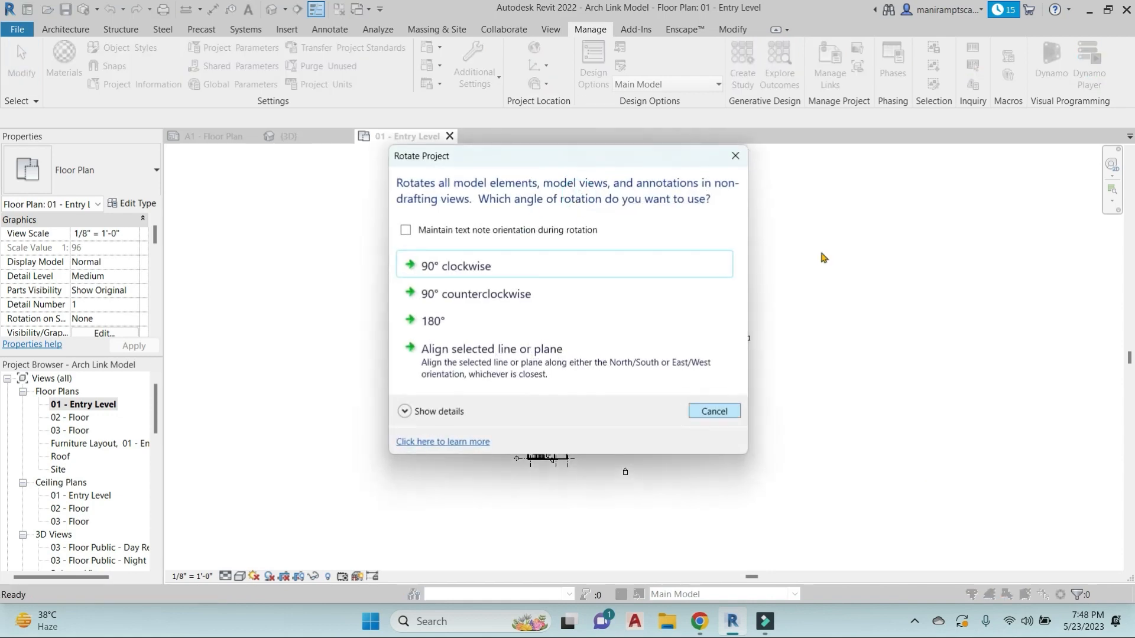
{"action": "left_click_drag", "start_coordinate": [604, 159], "coordinate": [951, 144]}
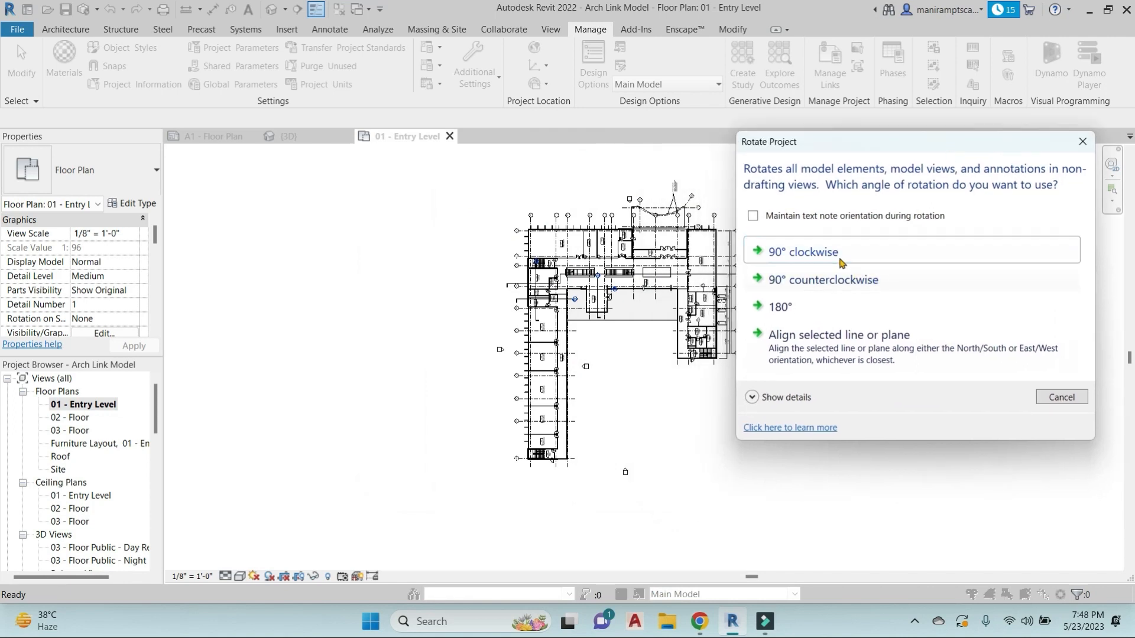
{"action": "left_click", "coordinate": [820, 253]}
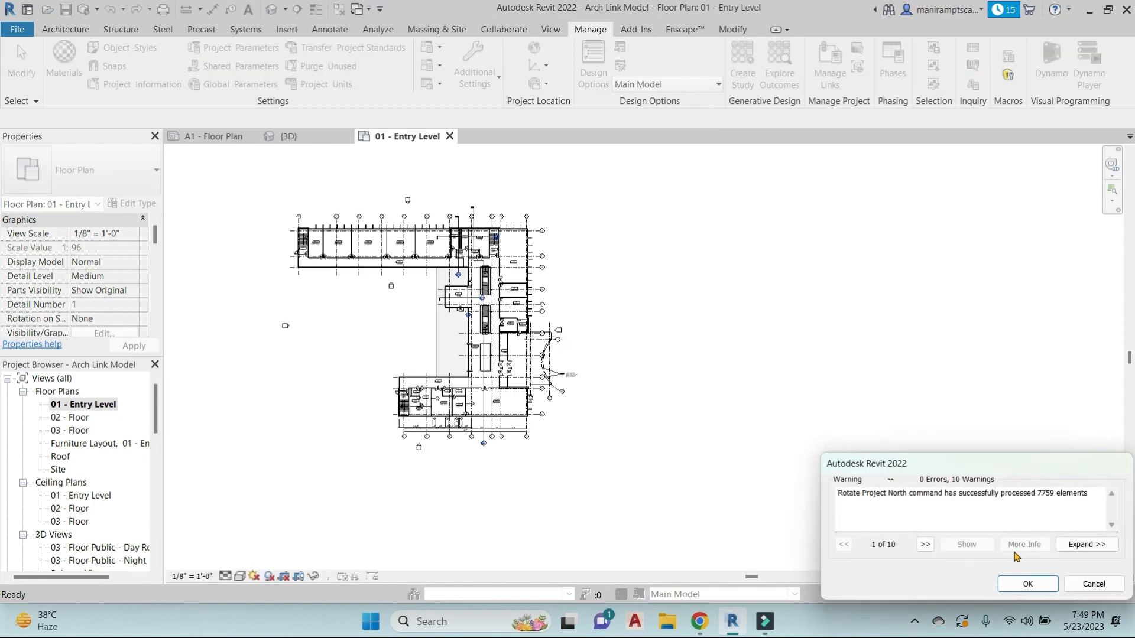
{"action": "left_click", "coordinate": [1027, 584]}
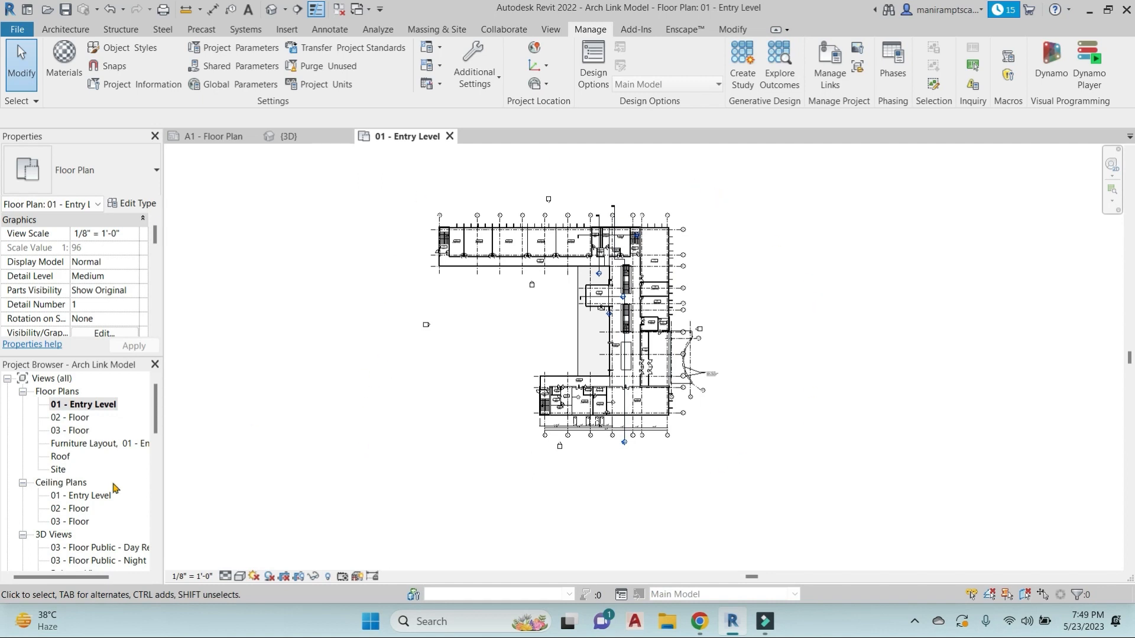
Switch to the A1 - Floor Plan sheet and move the rotated floor plan viewport right so the building fits inside the title block.
{"action": "scroll", "coordinate": [103, 490], "scroll_direction": "down", "scroll_amount": 6}
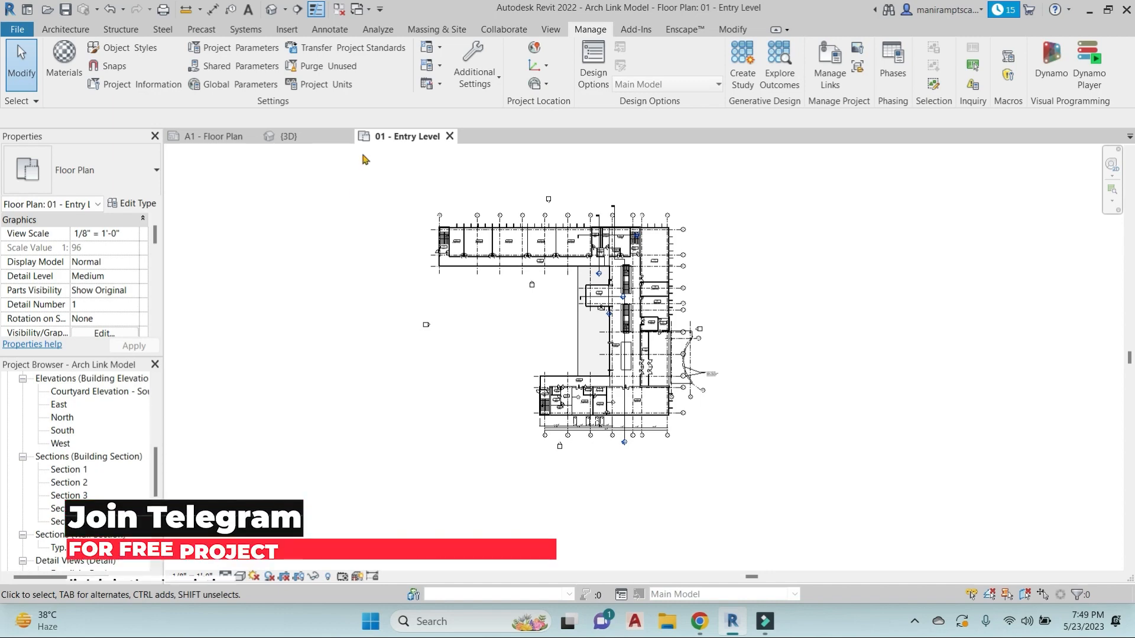
{"action": "left_click", "coordinate": [213, 135]}
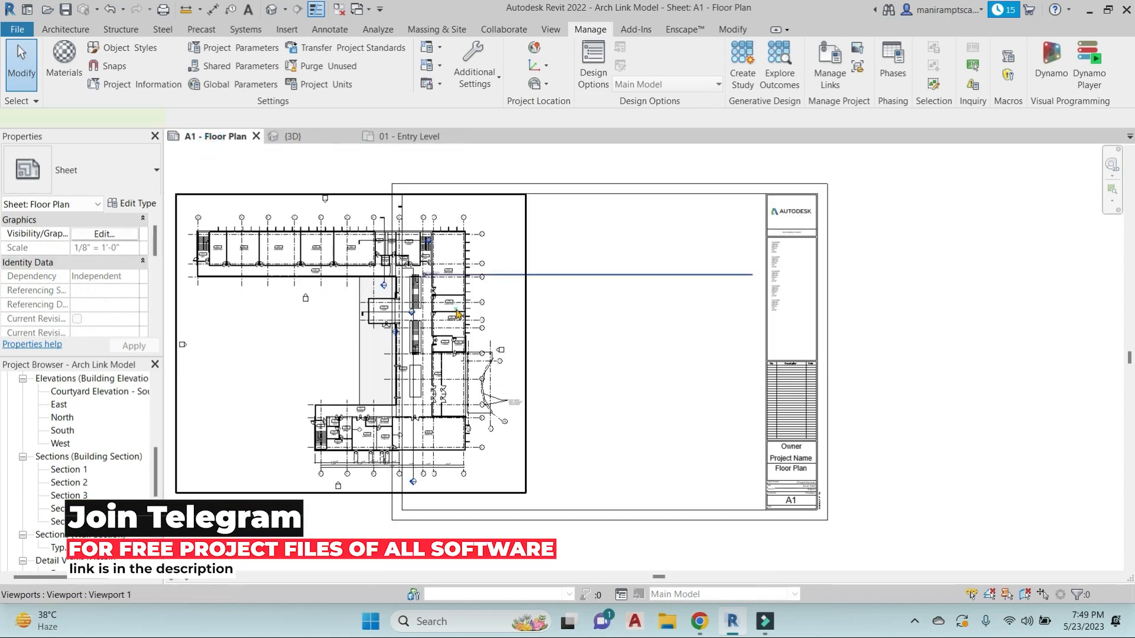
{"action": "left_click_drag", "start_coordinate": [460, 313], "coordinate": [705, 312]}
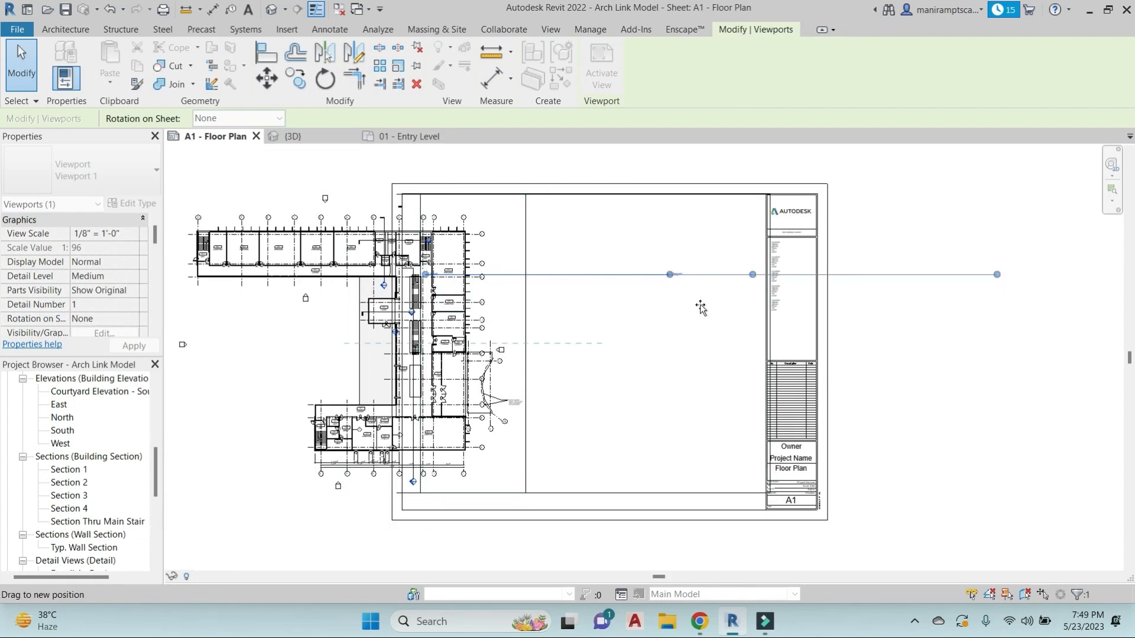
{"action": "key", "text": "Escape"}
Move the floor plan's view title to the lower-left corner of the sheet, below the building, and deselect it.
{"action": "left_click", "coordinate": [746, 276]}
{"action": "left_click_drag", "start_coordinate": [746, 276], "coordinate": [521, 486]}
{"action": "key", "text": "Escape"}
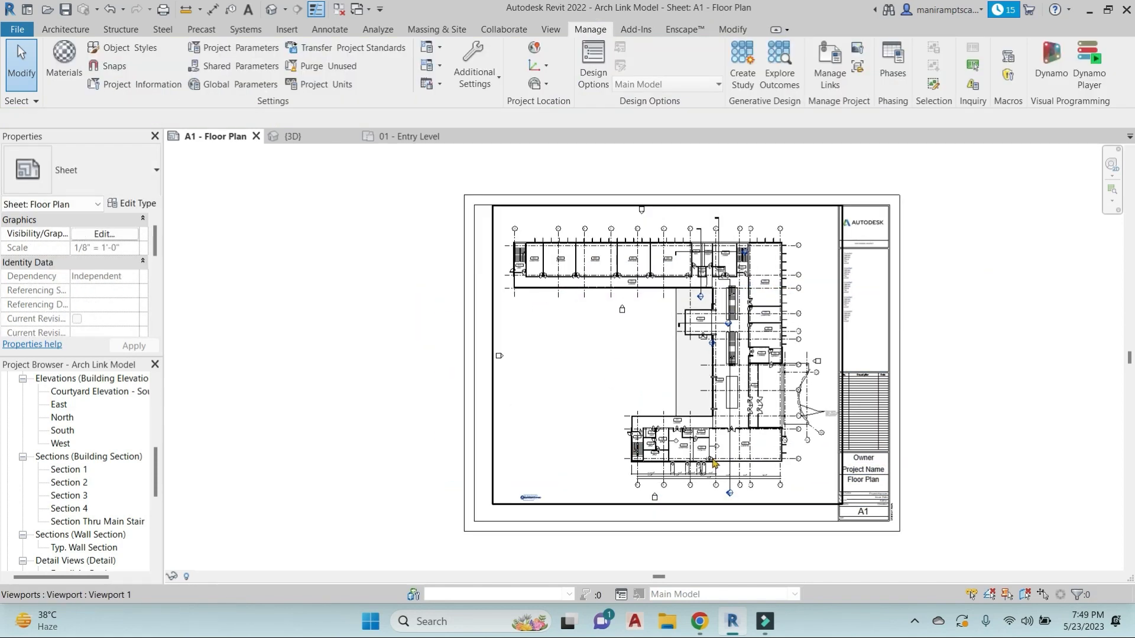
{"action": "middle_click_drag", "start_coordinate": [630, 389], "coordinate": [583, 376]}
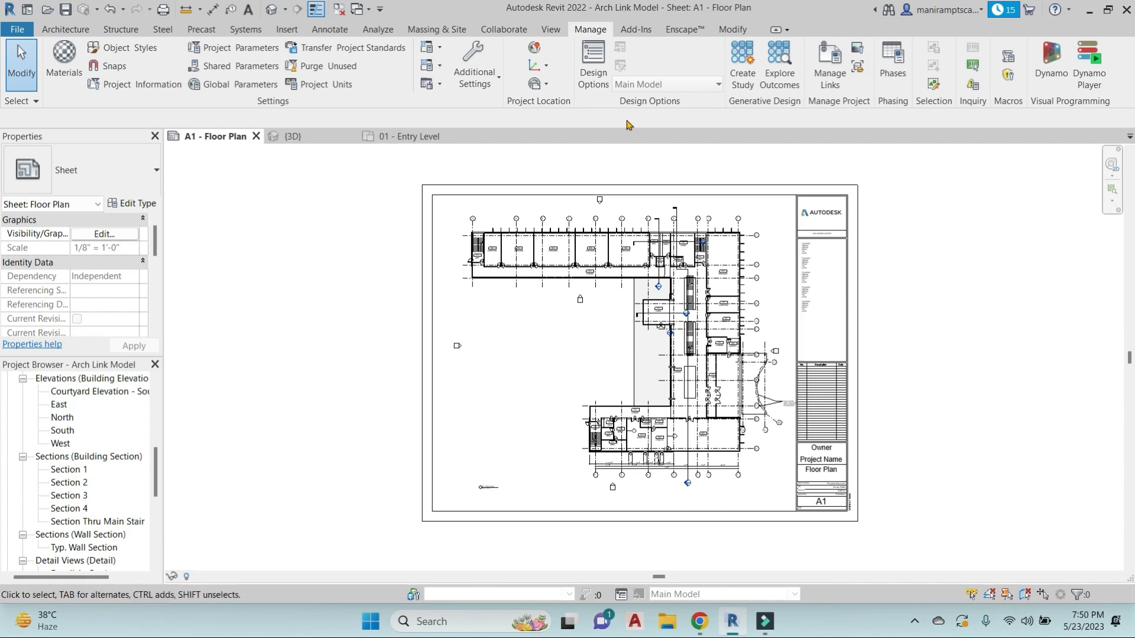
Examine the notes and leaders in the Detail At Grade view, and open the Detail At Parapet view.
{"action": "left_click", "coordinate": [538, 83]}
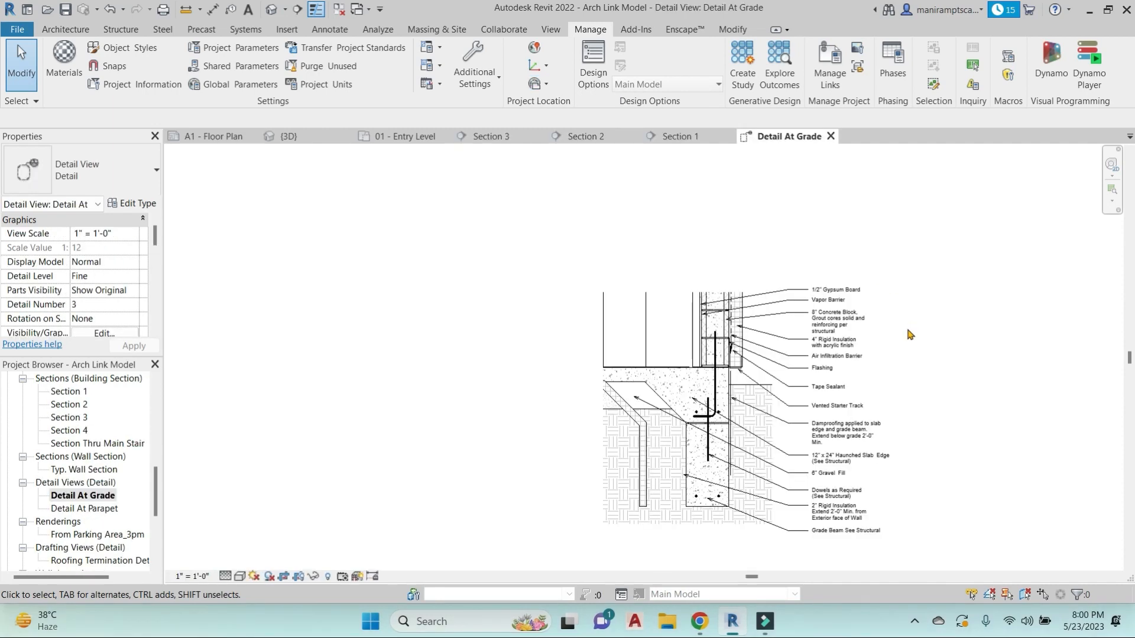
{"action": "scroll", "coordinate": [887, 446], "scroll_direction": "up", "scroll_amount": 3}
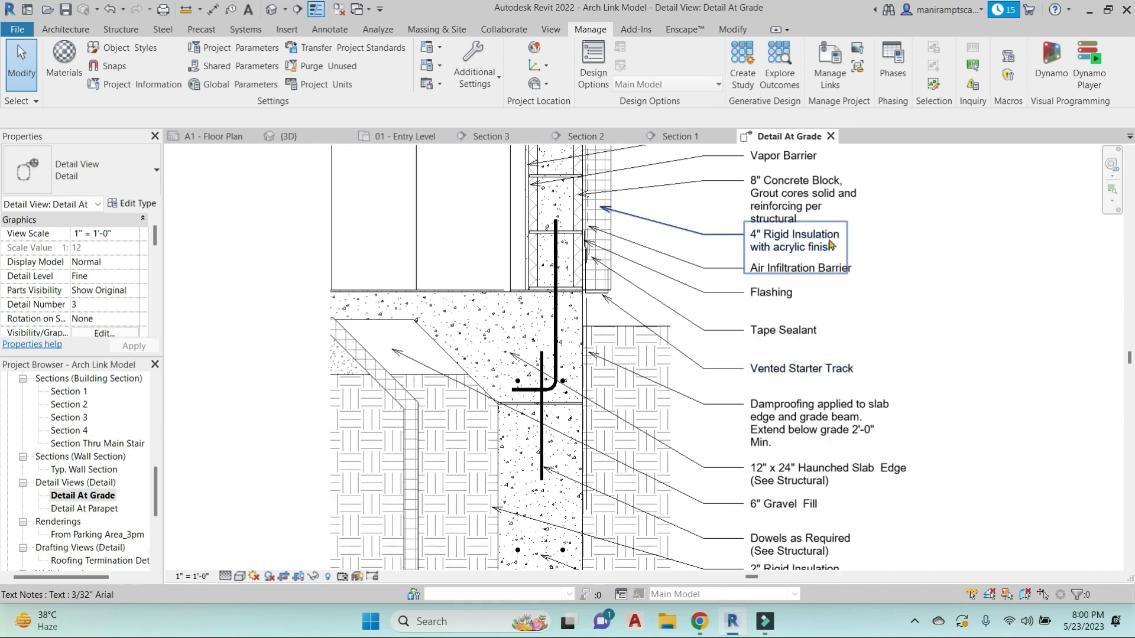
{"action": "scroll", "coordinate": [831, 244], "scroll_direction": "down", "scroll_amount": 4}
{"action": "left_click", "coordinate": [105, 509]}
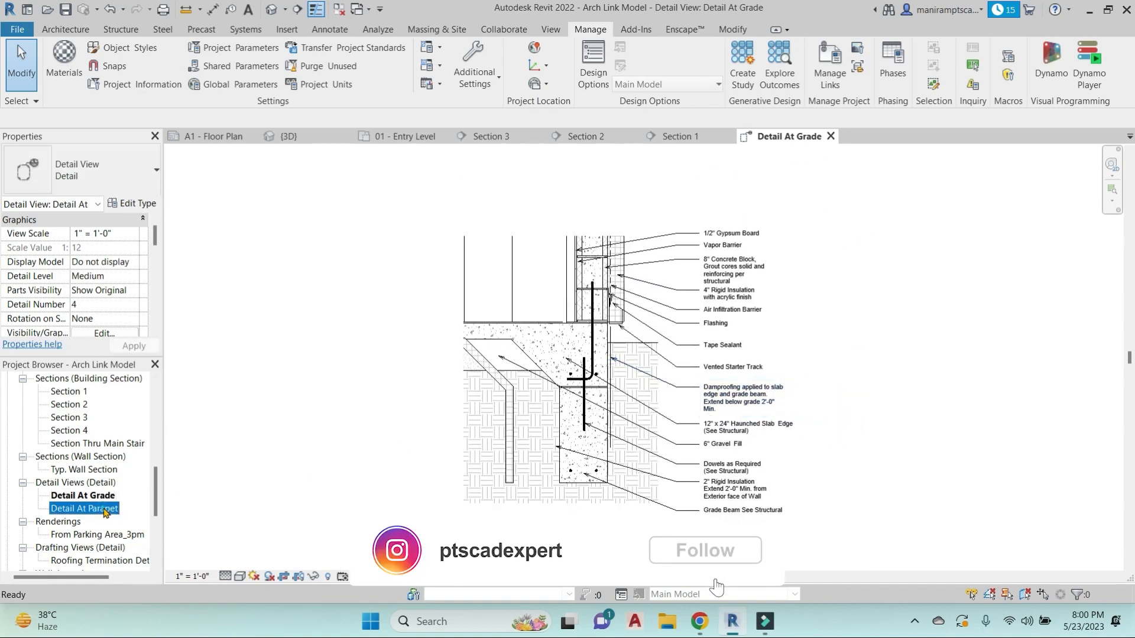
{"action": "double_click", "coordinate": [105, 509]}
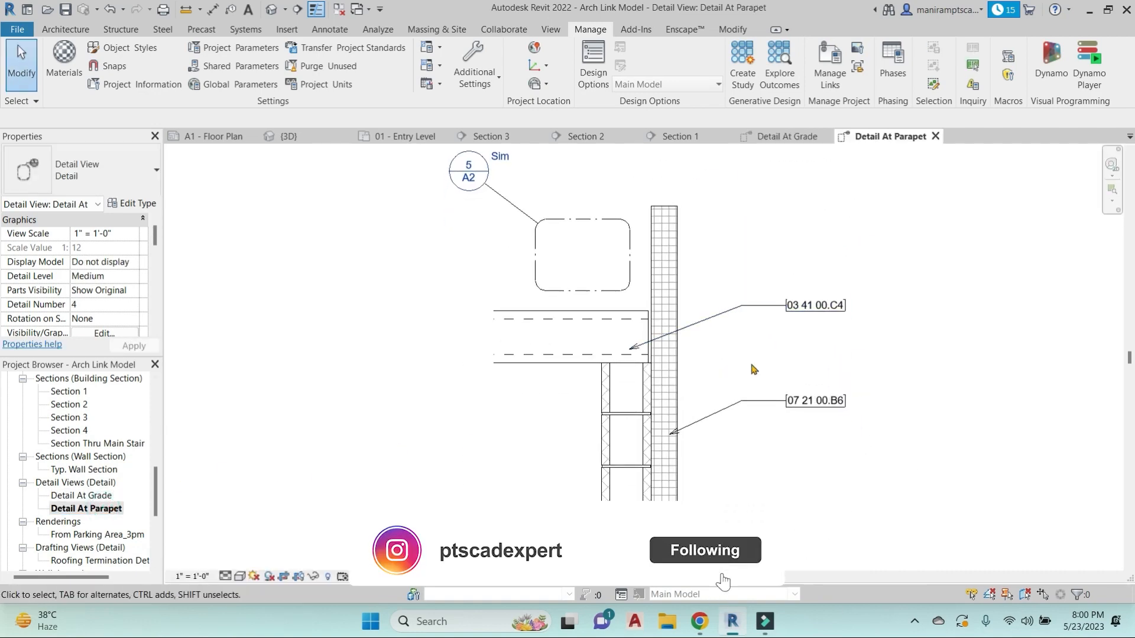
Open the Section 2 view and the South elevation to examine the reoriented building.
{"action": "left_click", "coordinate": [69, 405]}
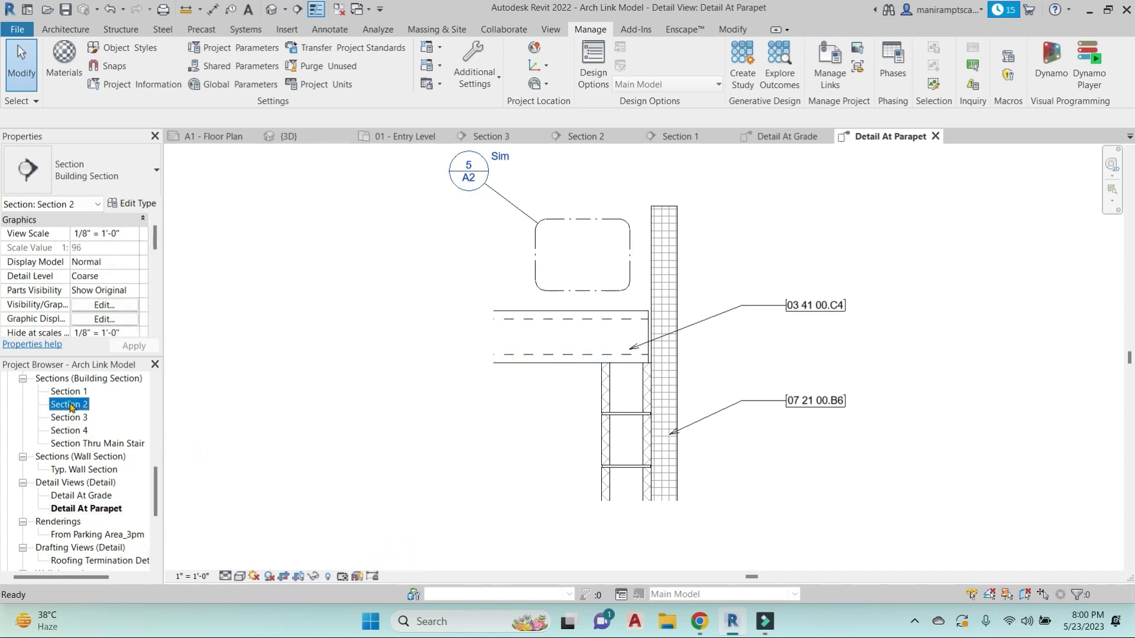
{"action": "double_click", "coordinate": [69, 406]}
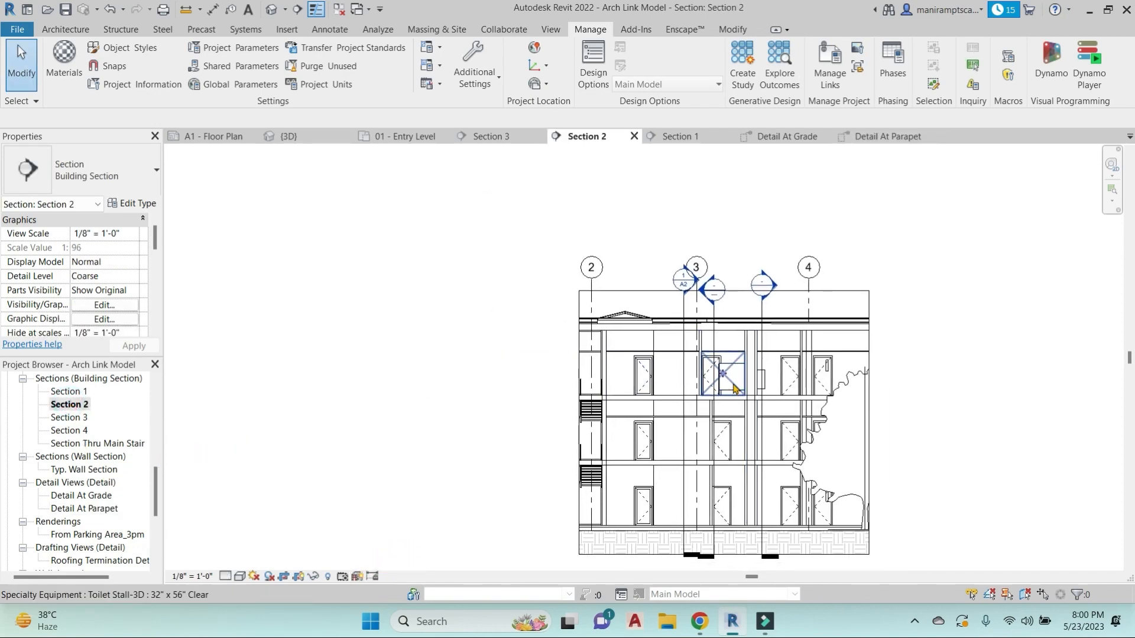
{"action": "scroll", "coordinate": [733, 388], "scroll_direction": "up", "scroll_amount": 2}
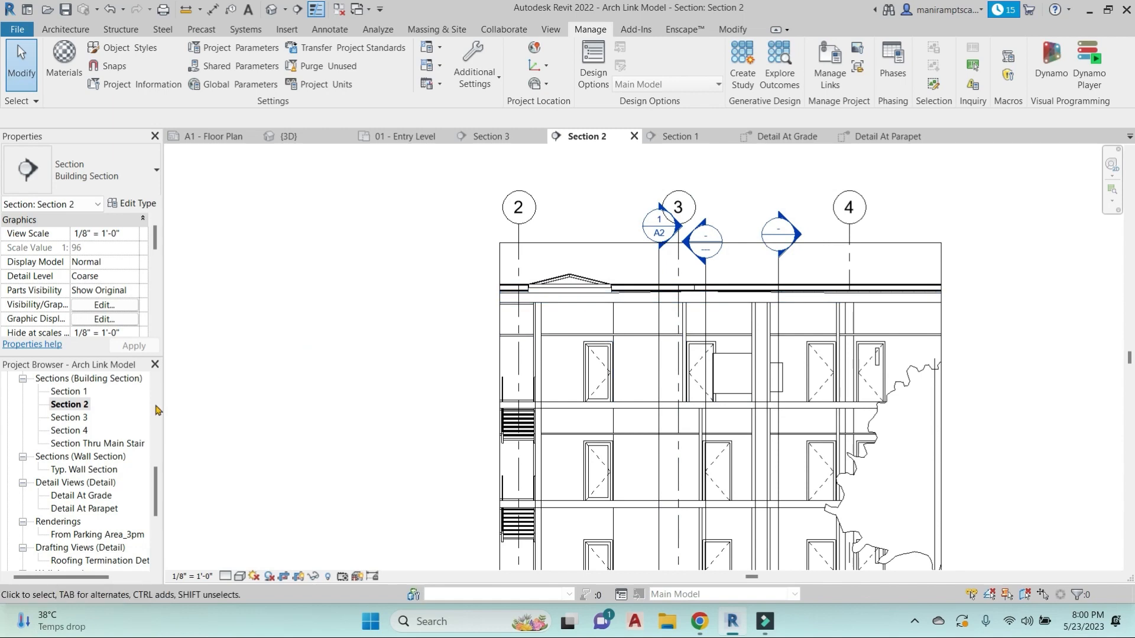
{"action": "double_click", "coordinate": [63, 418]}
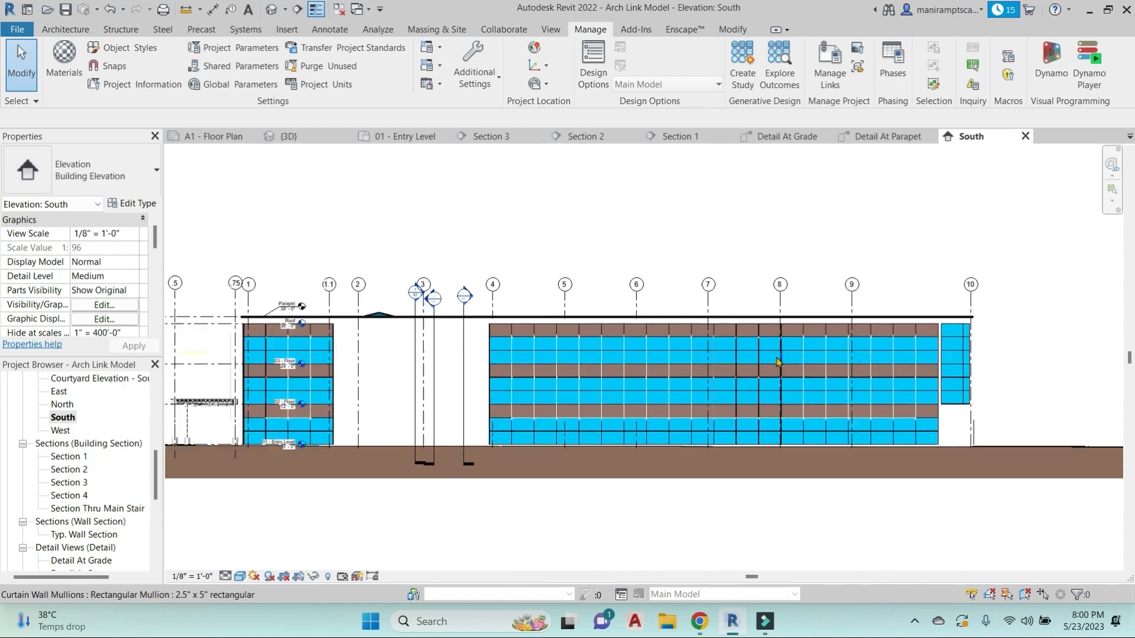
{"action": "scroll", "coordinate": [712, 380], "scroll_direction": "up", "scroll_amount": 2}
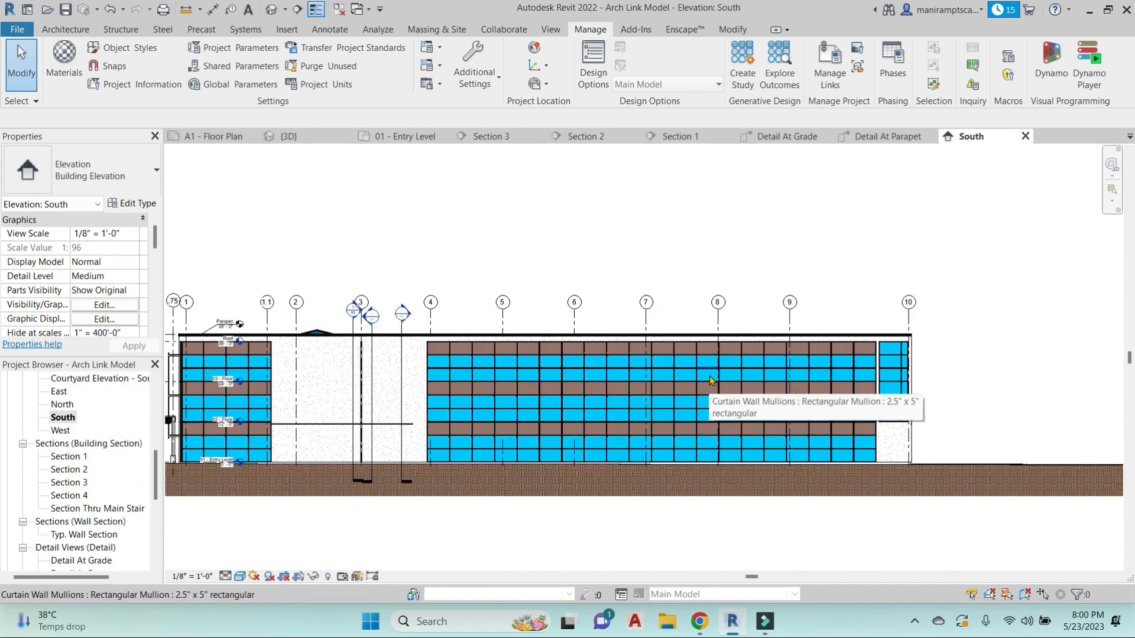